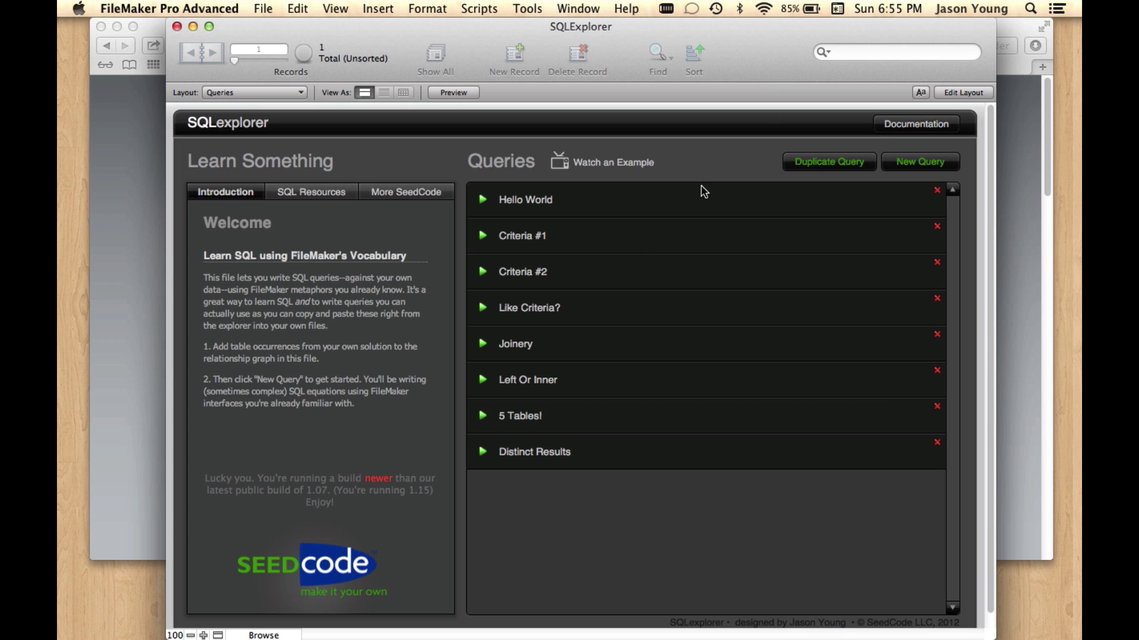
Open the Joinery query at Review & Edit and scroll through its 5985 result rows
{"action": "left_click", "coordinate": [490, 342]}
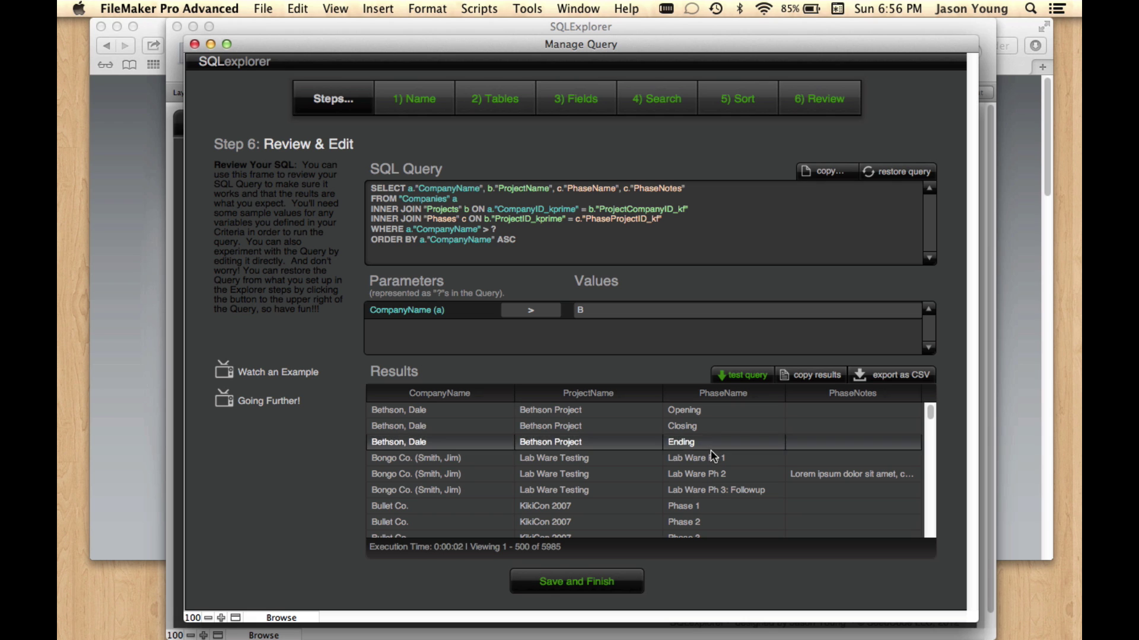
{"action": "scroll", "coordinate": [714, 458], "scroll_direction": "down", "scroll_amount": 5}
{"action": "scroll", "coordinate": [713, 458], "scroll_direction": "up", "scroll_amount": 5}
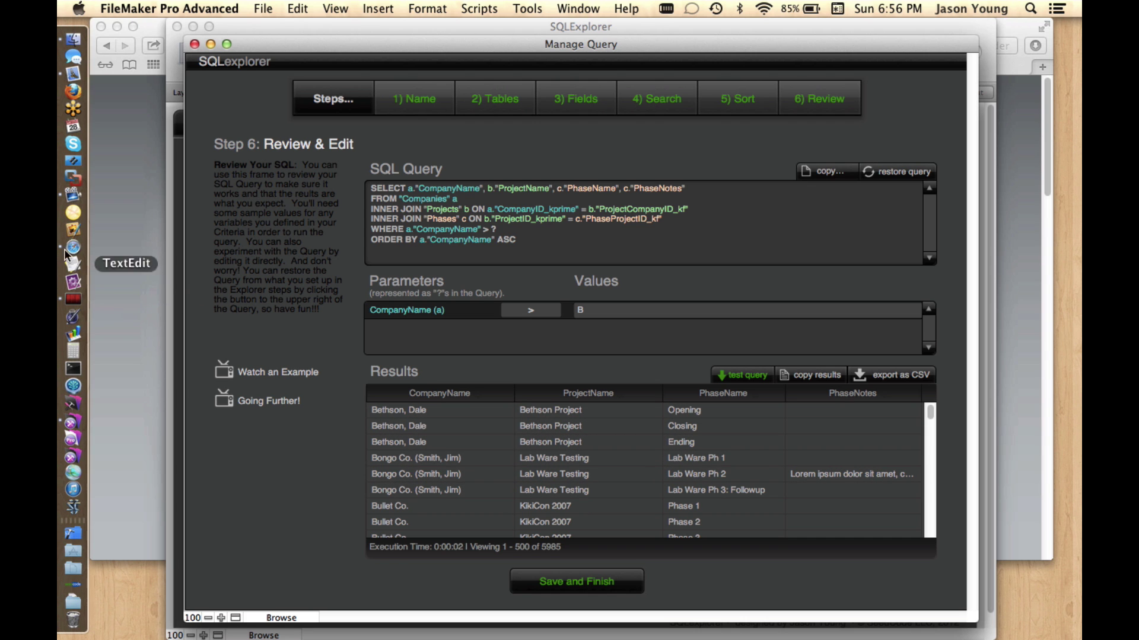
Bring the jqGrid blog page in Safari forward and close its window
{"action": "left_click", "coordinate": [73, 245]}
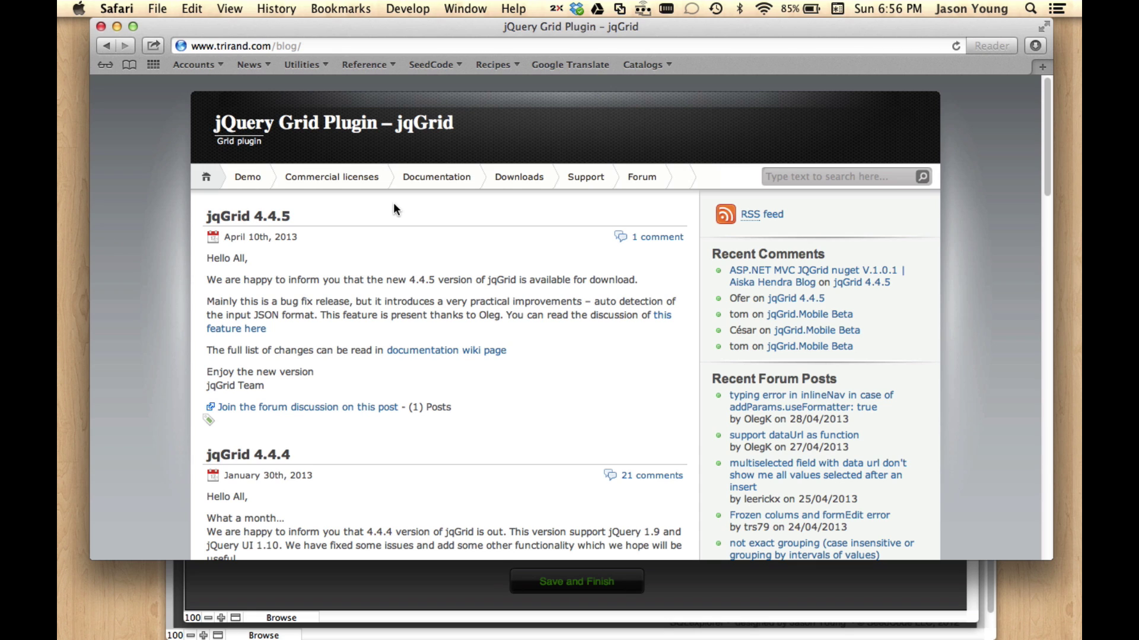
{"action": "left_click", "coordinate": [101, 27]}
Back in FileMaker, toggle the CompanyName sort until it ends in descending order
{"action": "left_click", "coordinate": [471, 40]}
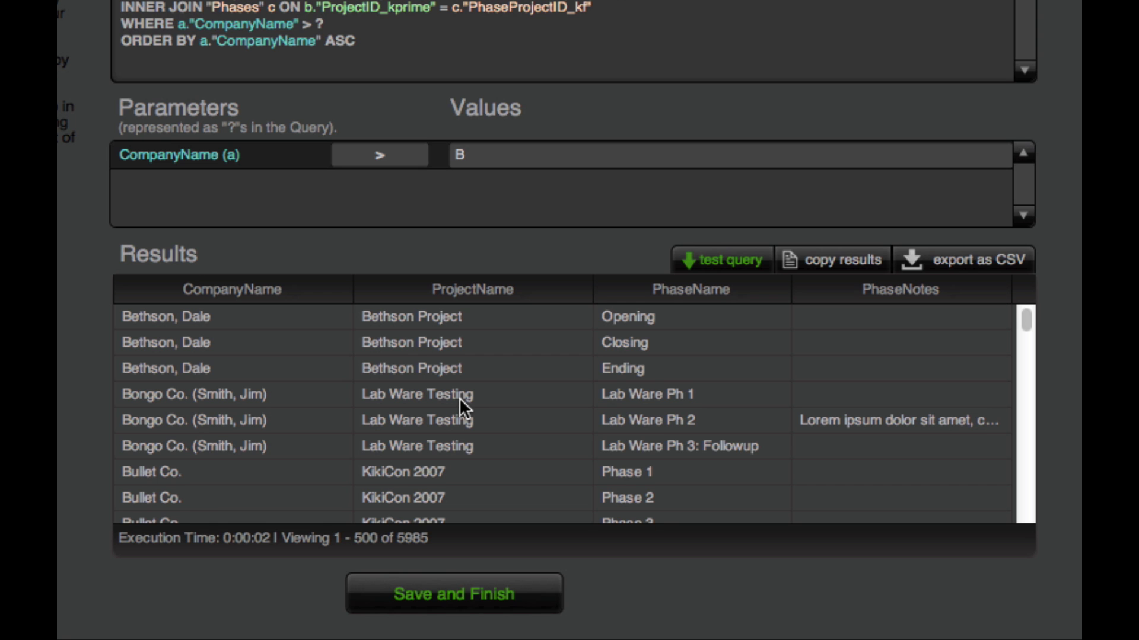
{"action": "left_click", "coordinate": [236, 293]}
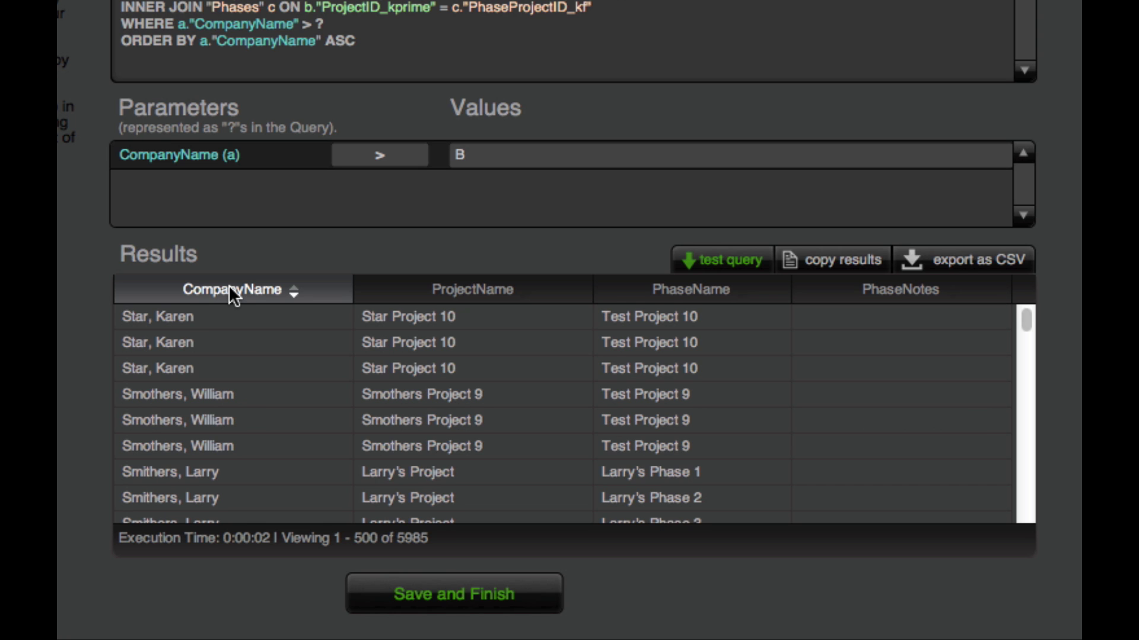
{"action": "left_click", "coordinate": [229, 285]}
{"action": "left_click", "coordinate": [229, 286]}
{"action": "left_click", "coordinate": [229, 286]}
{"action": "left_click", "coordinate": [229, 284]}
Narrow the CompanyName, ProjectName and PhaseName columns so PhaseNotes gets wider
{"action": "left_click_drag", "start_coordinate": [349, 291], "coordinate": [298, 290]}
{"action": "left_click", "coordinate": [450, 289]}
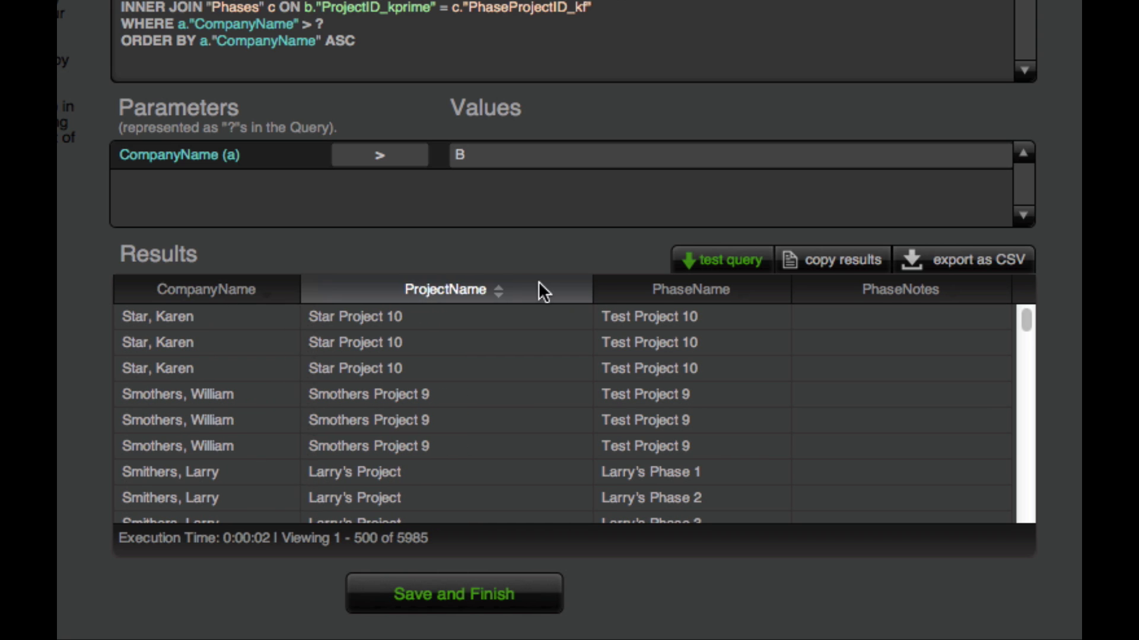
{"action": "left_click_drag", "start_coordinate": [587, 281], "coordinate": [501, 298]}
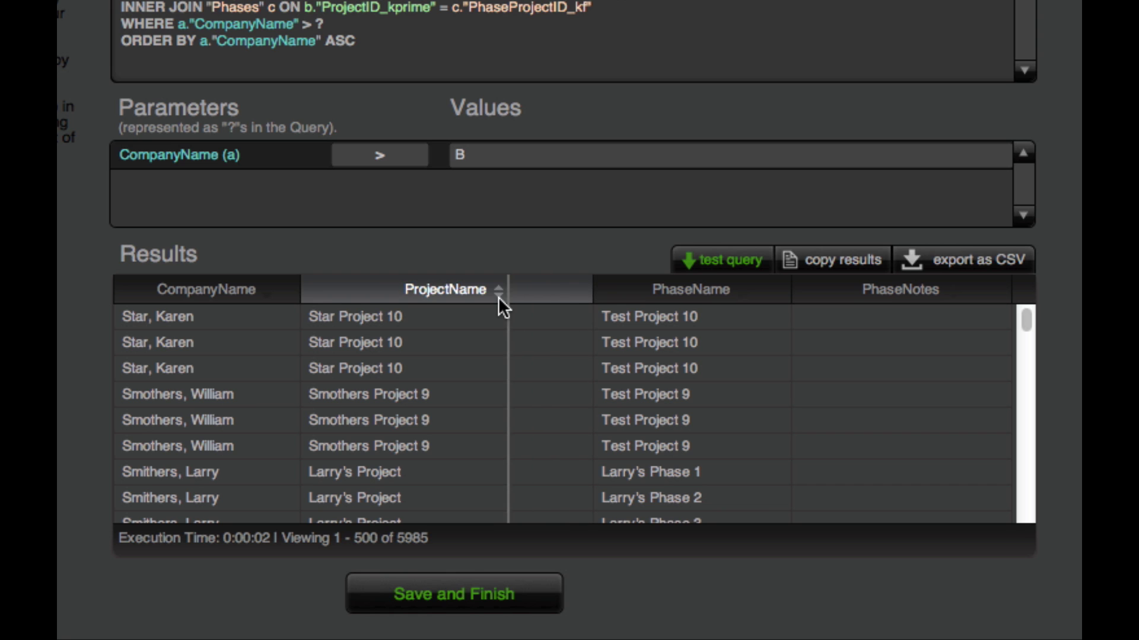
{"action": "left_click", "coordinate": [554, 296]}
{"action": "left_click", "coordinate": [793, 282]}
{"action": "left_click_drag", "start_coordinate": [788, 288], "coordinate": [692, 294]}
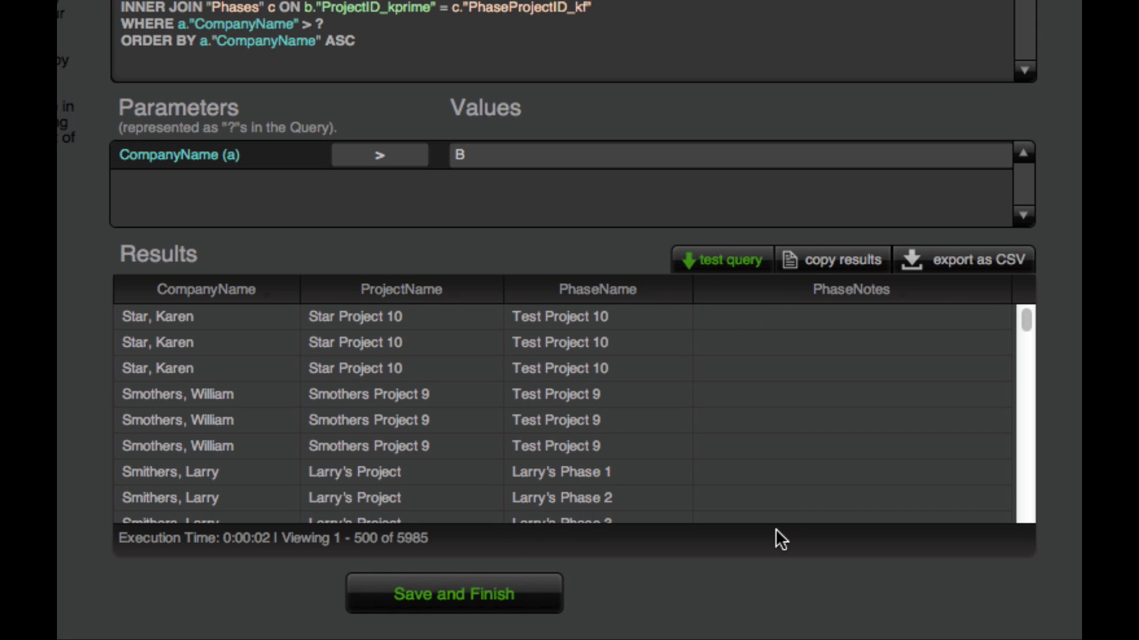
Sort the rows by PhaseNotes so the two Lorem ipsum rows come first
{"action": "left_click", "coordinate": [351, 435]}
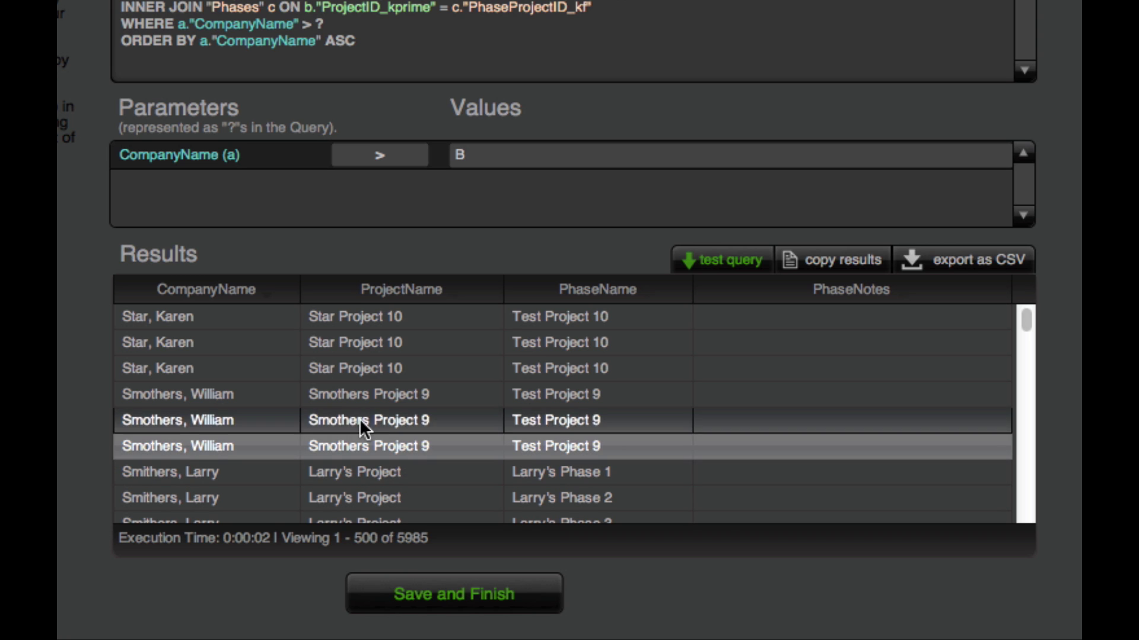
{"action": "left_click", "coordinate": [362, 443]}
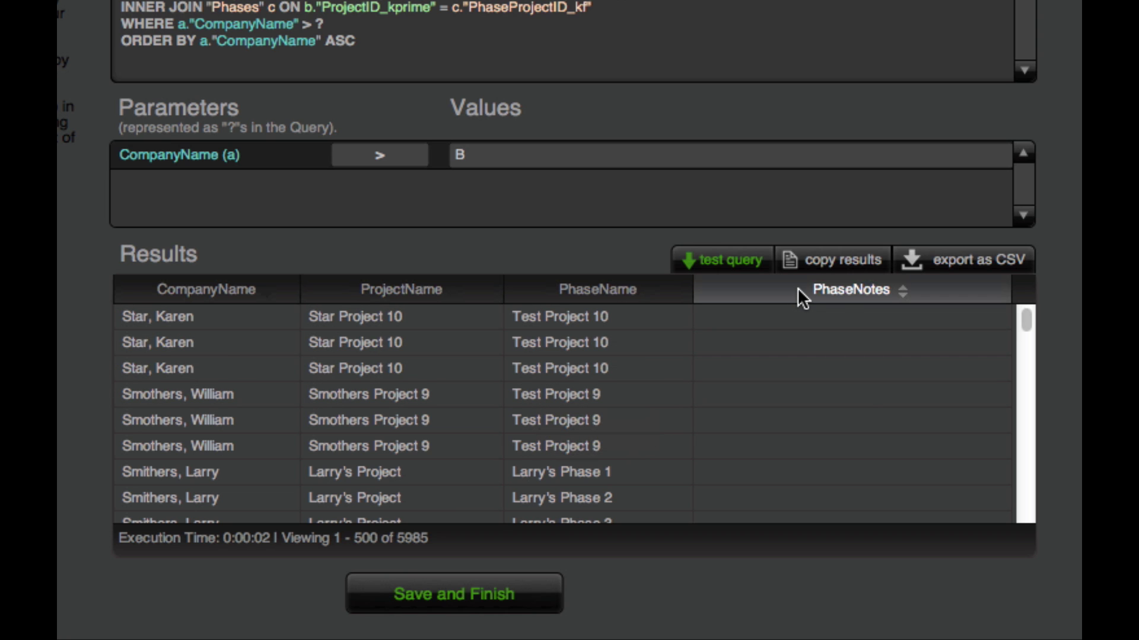
{"action": "left_click", "coordinate": [835, 289]}
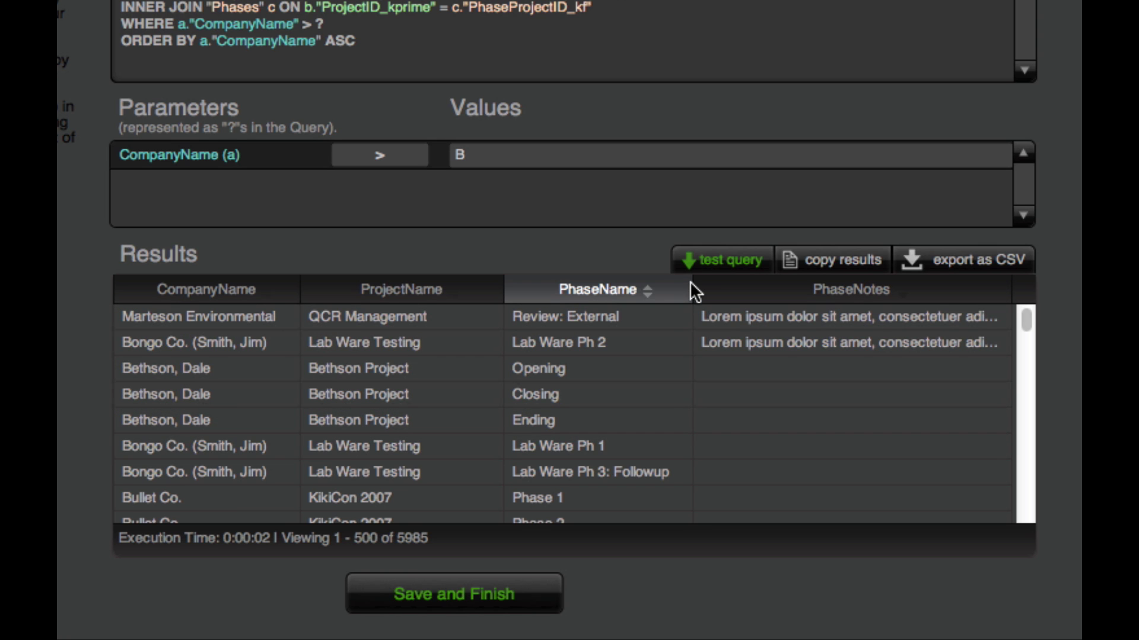
Narrow PhaseName further and drag the scrollbar down to load rows 1 - 2000 of 5985
{"action": "left_click_drag", "start_coordinate": [690, 282], "coordinate": [649, 285]}
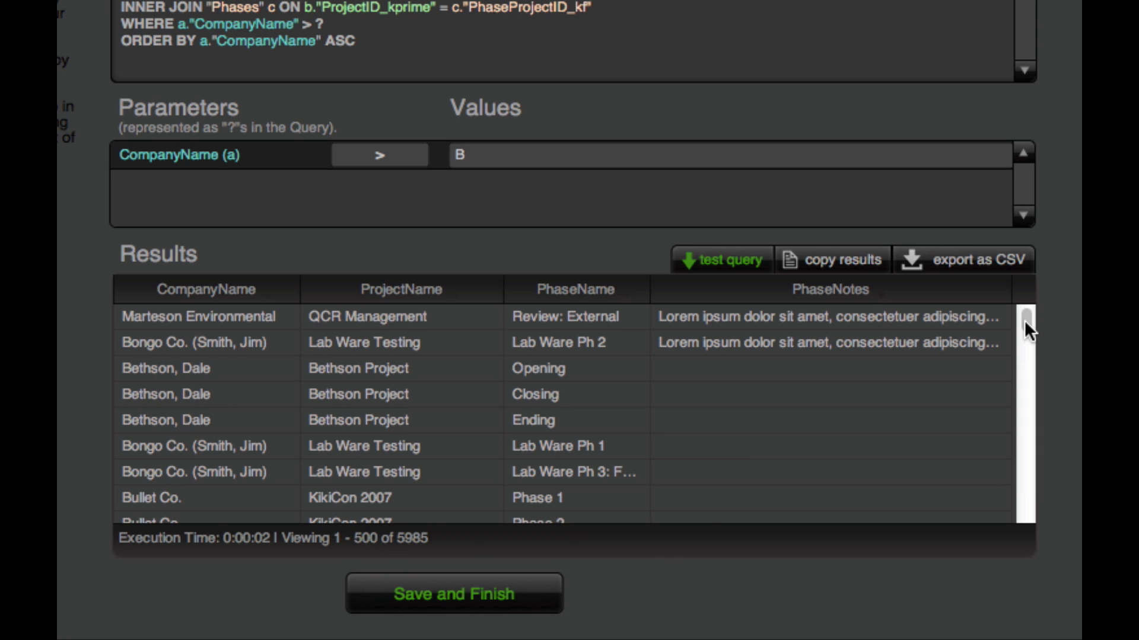
{"action": "mouse_move", "coordinate": [1025, 321]}
{"action": "left_mouse_down"}
{"action": "mouse_move", "coordinate": [1027, 376]}
{"action": "mouse_move", "coordinate": [1026, 320]}
{"action": "left_mouse_up"}
Drag PhaseName, then ProjectName to the front and narrow the ProjectName column
{"action": "left_click_drag", "start_coordinate": [585, 290], "coordinate": [386, 297]}
{"action": "left_click_drag", "start_coordinate": [403, 413], "coordinate": [419, 428]}
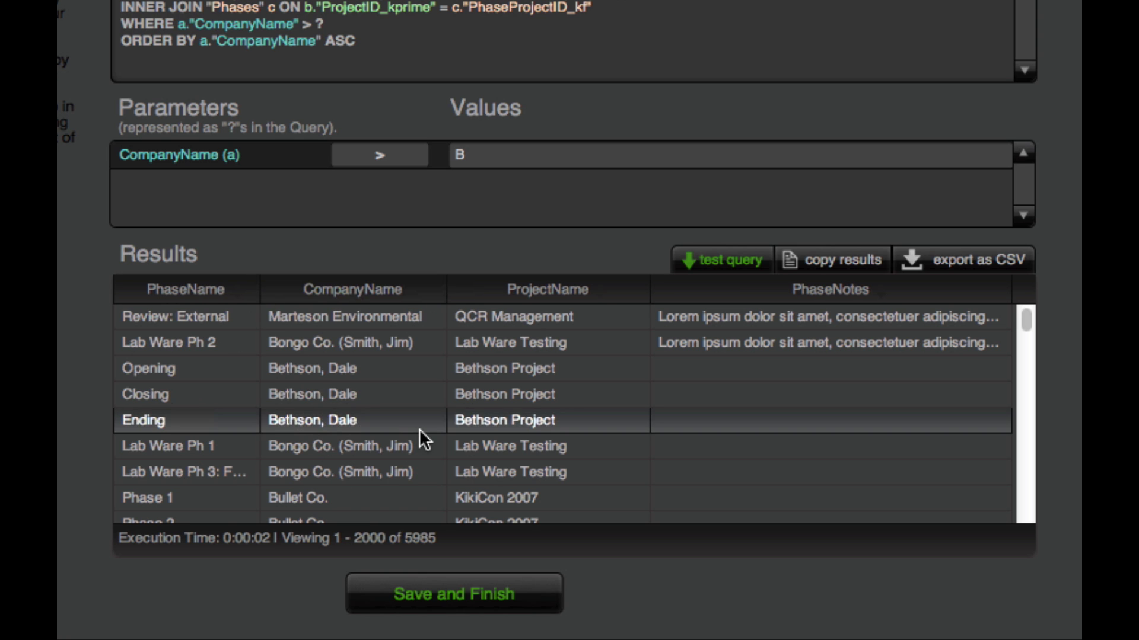
{"action": "left_click_drag", "start_coordinate": [549, 289], "coordinate": [244, 293]}
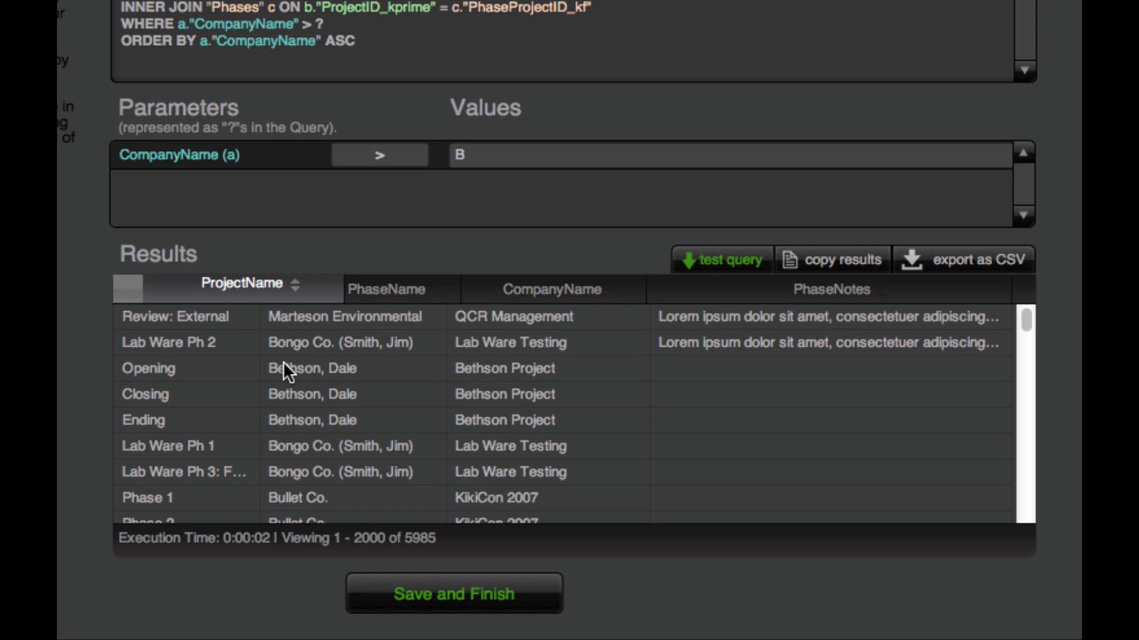
{"action": "left_click_drag", "start_coordinate": [283, 363], "coordinate": [284, 363]}
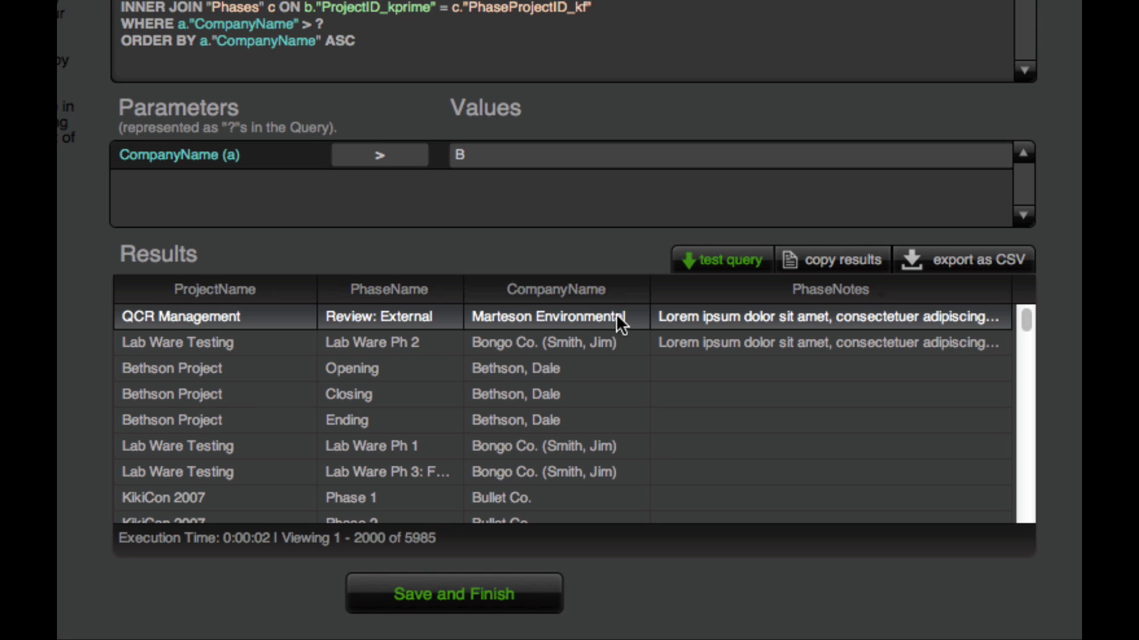
{"action": "left_click_drag", "start_coordinate": [316, 294], "coordinate": [297, 294]}
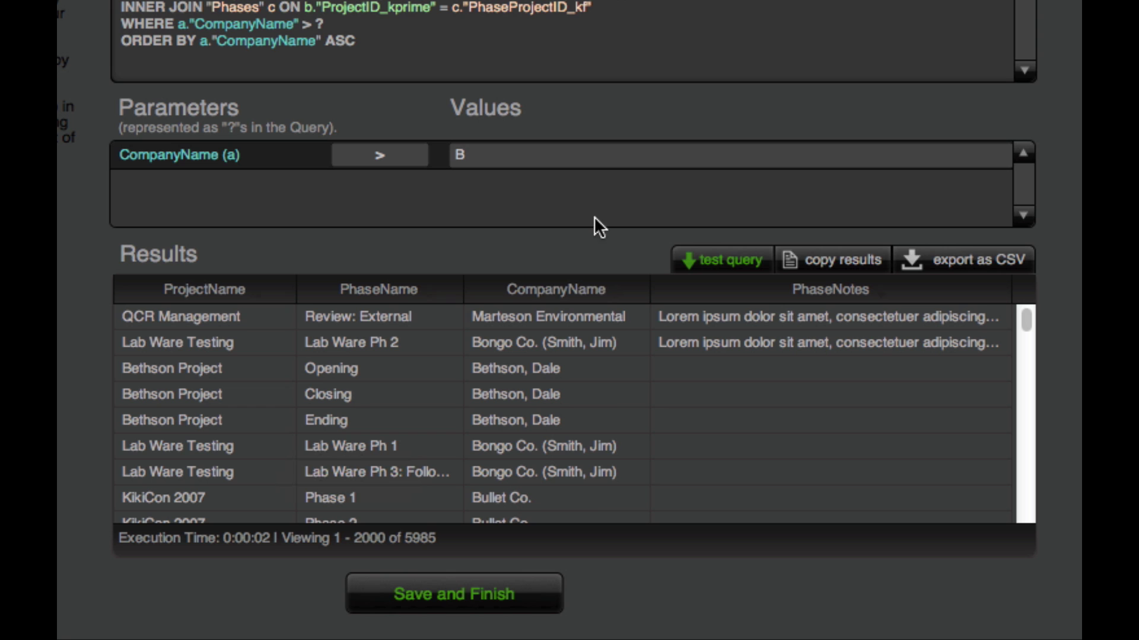
Move CompanyName into the second column and sort the rows by CompanyName
{"action": "left_click_drag", "start_coordinate": [614, 289], "coordinate": [437, 331]}
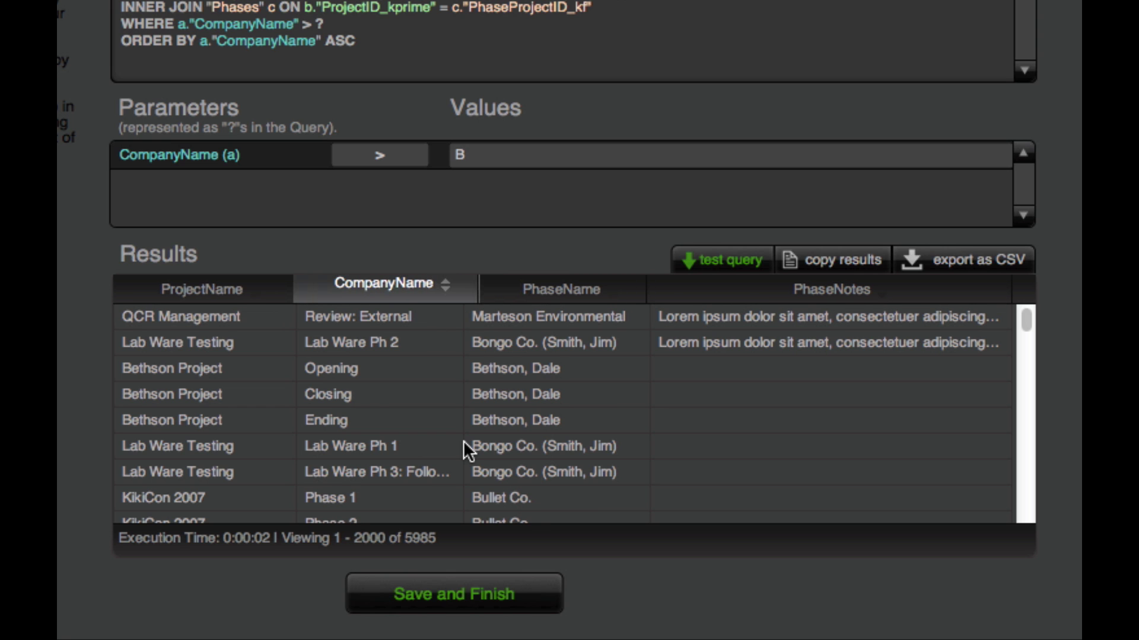
{"action": "left_click_drag", "start_coordinate": [464, 440], "coordinate": [464, 440]}
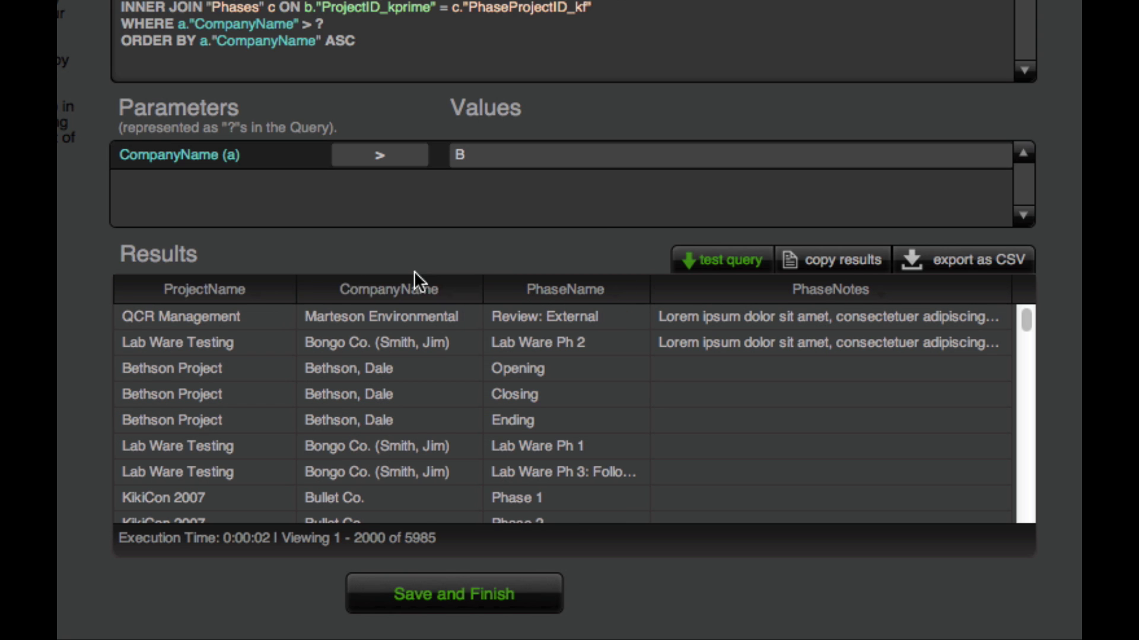
{"action": "left_click", "coordinate": [400, 288]}
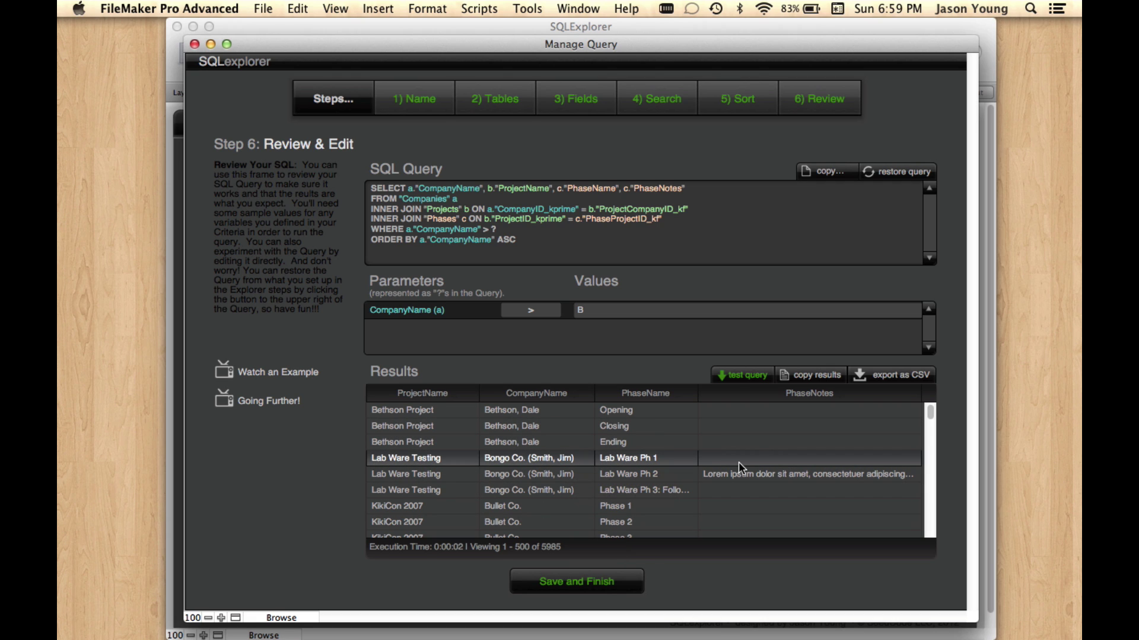
Save and finish the query, switch to the dev > javascript layout, and open jquery v1.90
{"action": "left_click", "coordinate": [592, 586]}
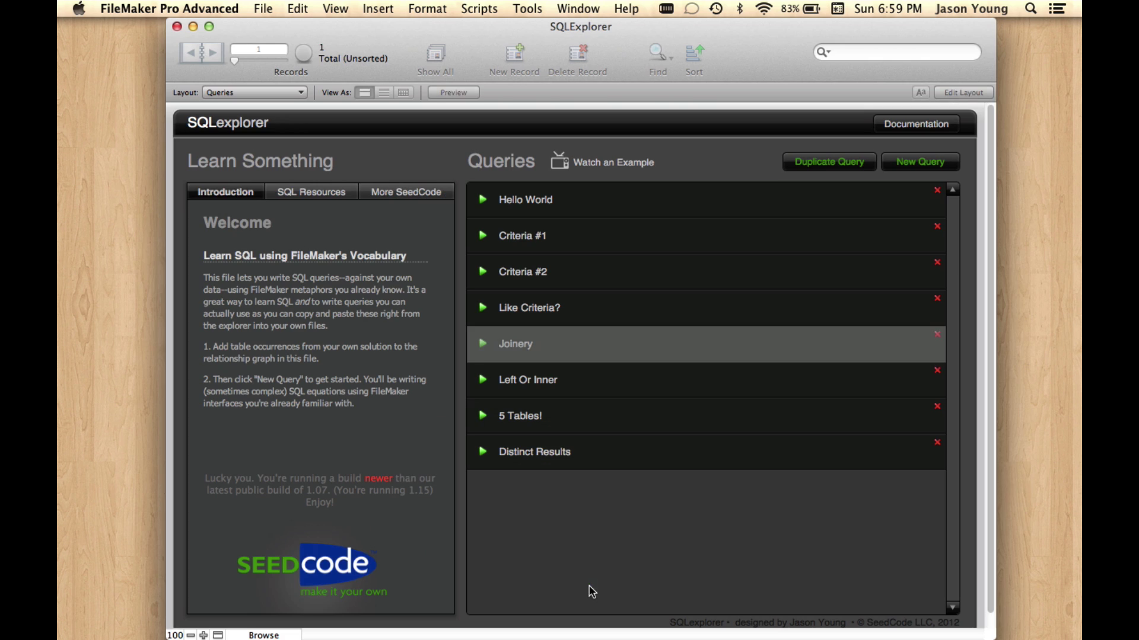
{"action": "left_click", "coordinate": [281, 92]}
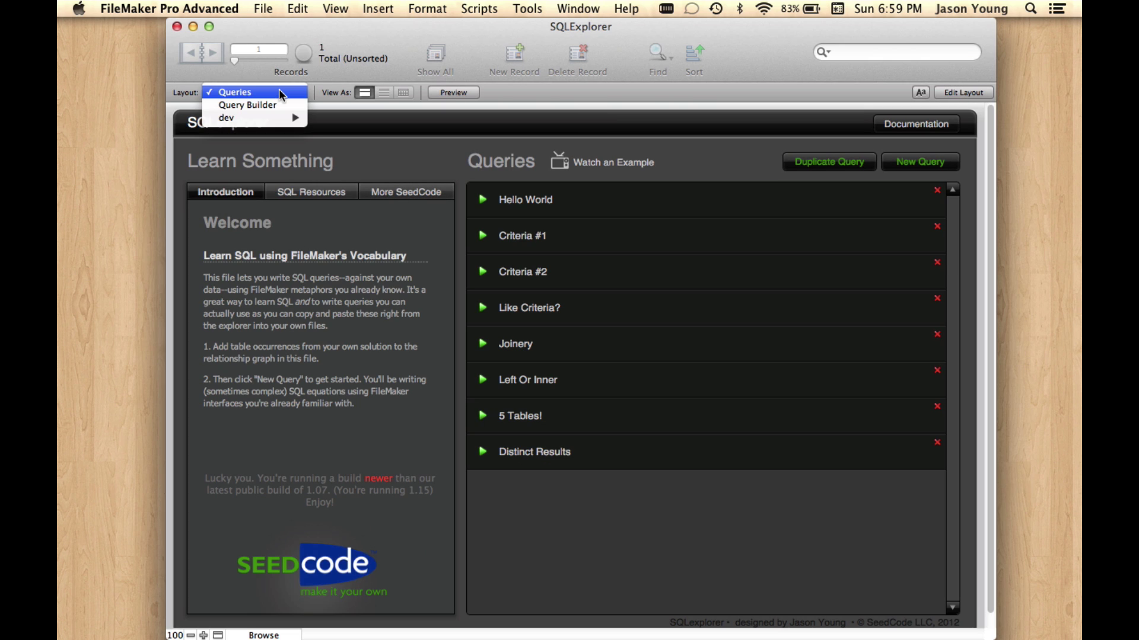
{"action": "mouse_move", "coordinate": [266, 122]}
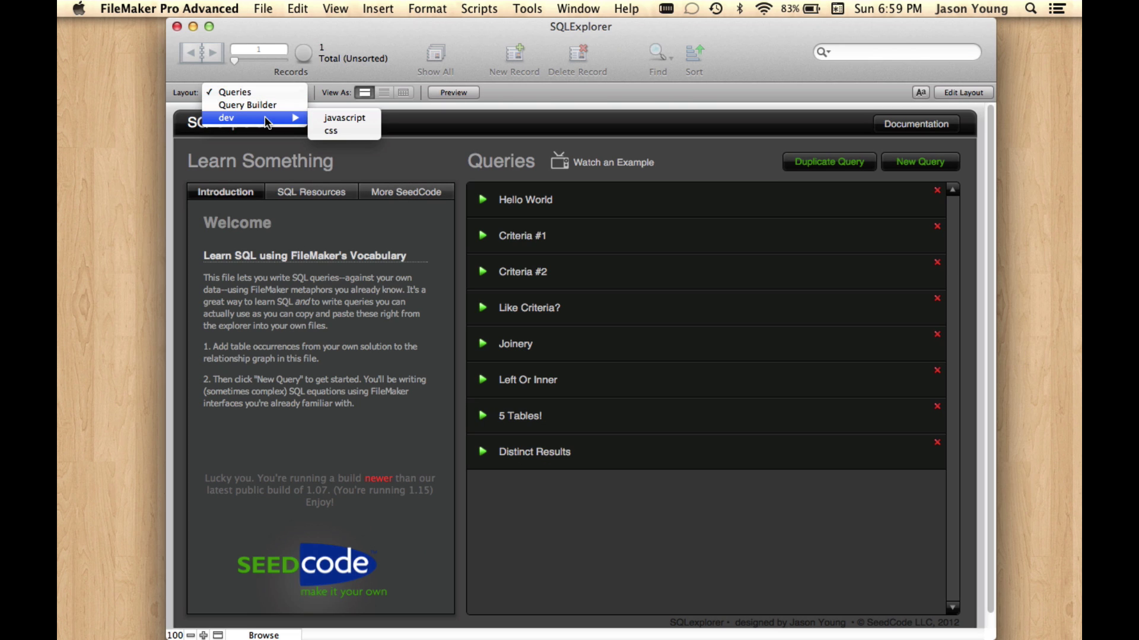
{"action": "left_click", "coordinate": [321, 117]}
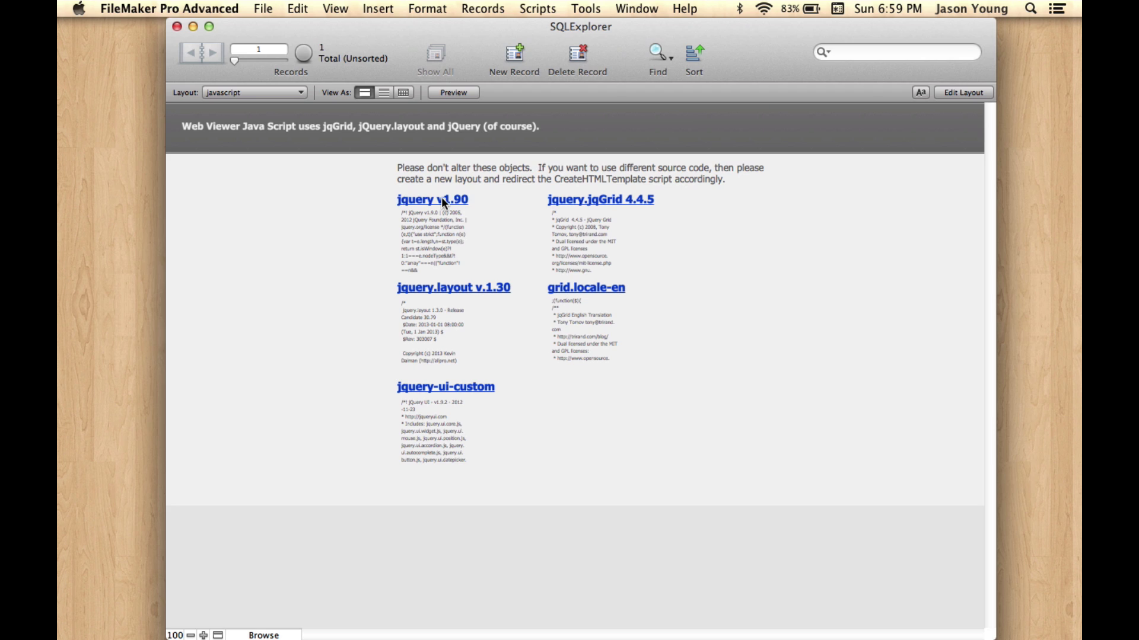
{"action": "left_click", "coordinate": [442, 199]}
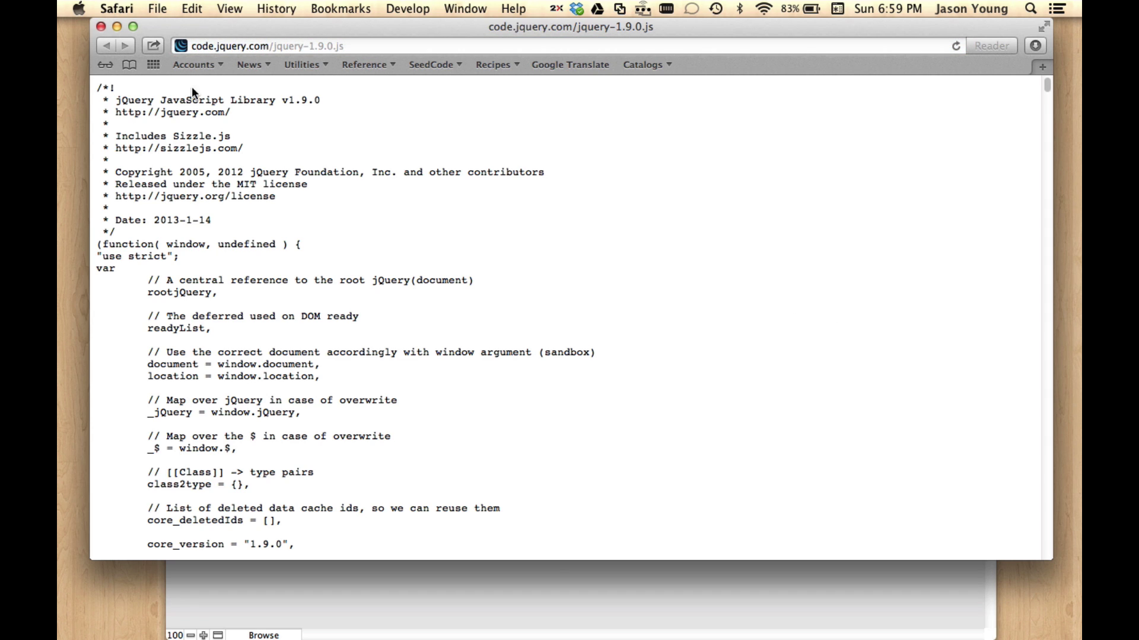
Close the jQuery source window and return to SQLExplorer's javascript layout
{"action": "left_click", "coordinate": [101, 27]}
{"action": "left_click", "coordinate": [640, 313]}
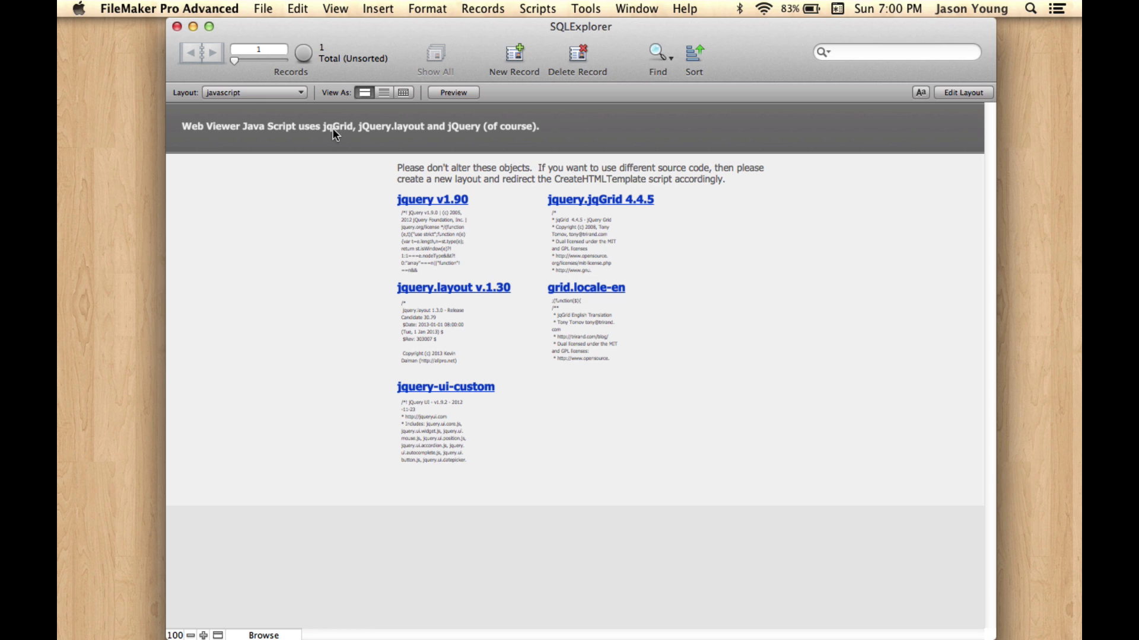
Switch to the dev > css layout and open the custom theme in ThemeRoller
{"action": "left_click", "coordinate": [252, 92]}
{"action": "mouse_move", "coordinate": [254, 118]}
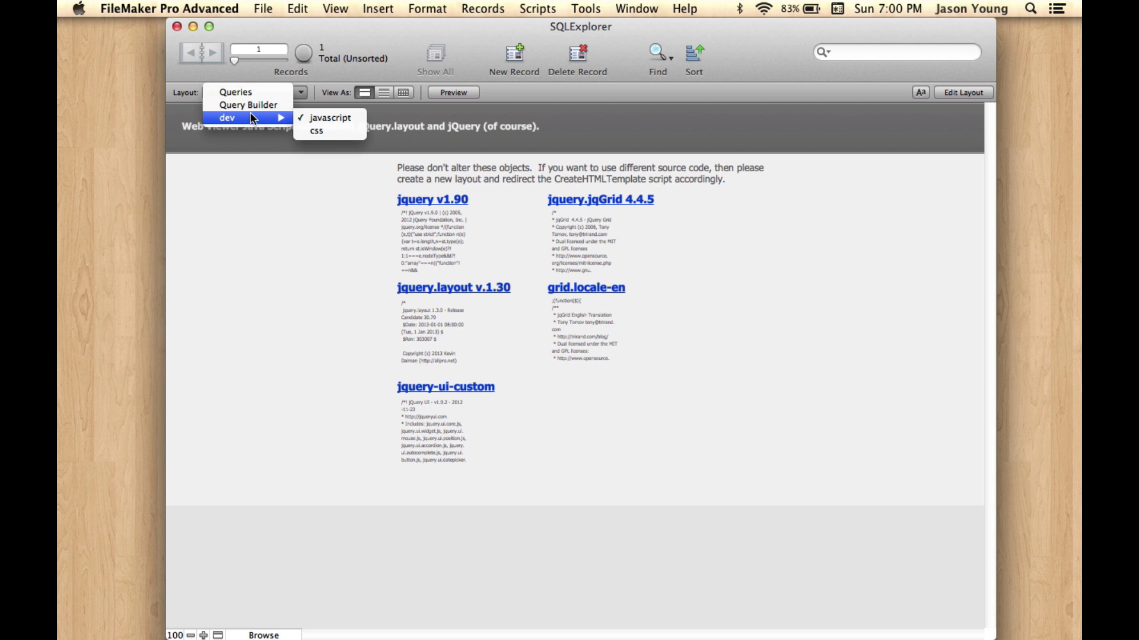
{"action": "left_click", "coordinate": [311, 130]}
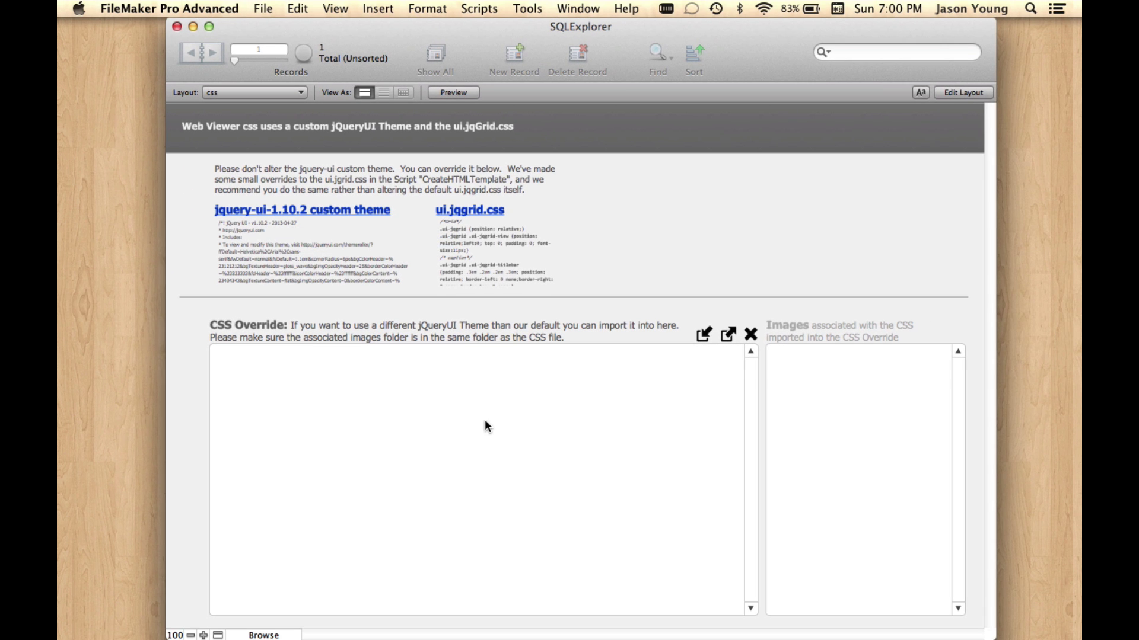
{"action": "left_click", "coordinate": [348, 211]}
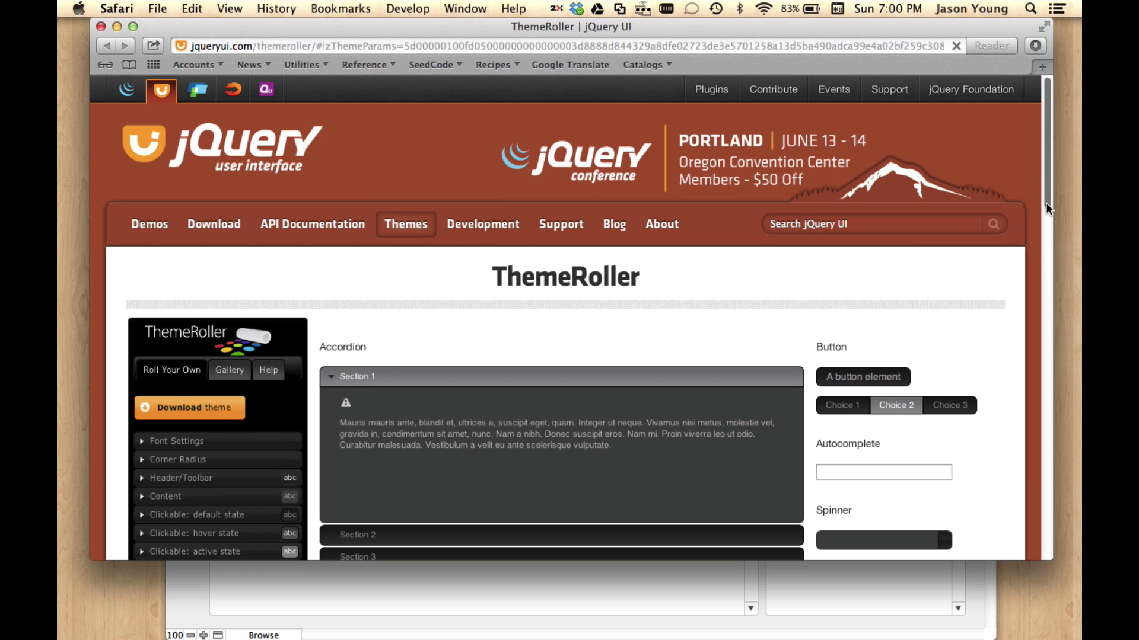
Expand and collapse the Header/Toolbar and Clickable: hover state colour settings
{"action": "left_click_drag", "start_coordinate": [1045, 201], "coordinate": [1062, 151]}
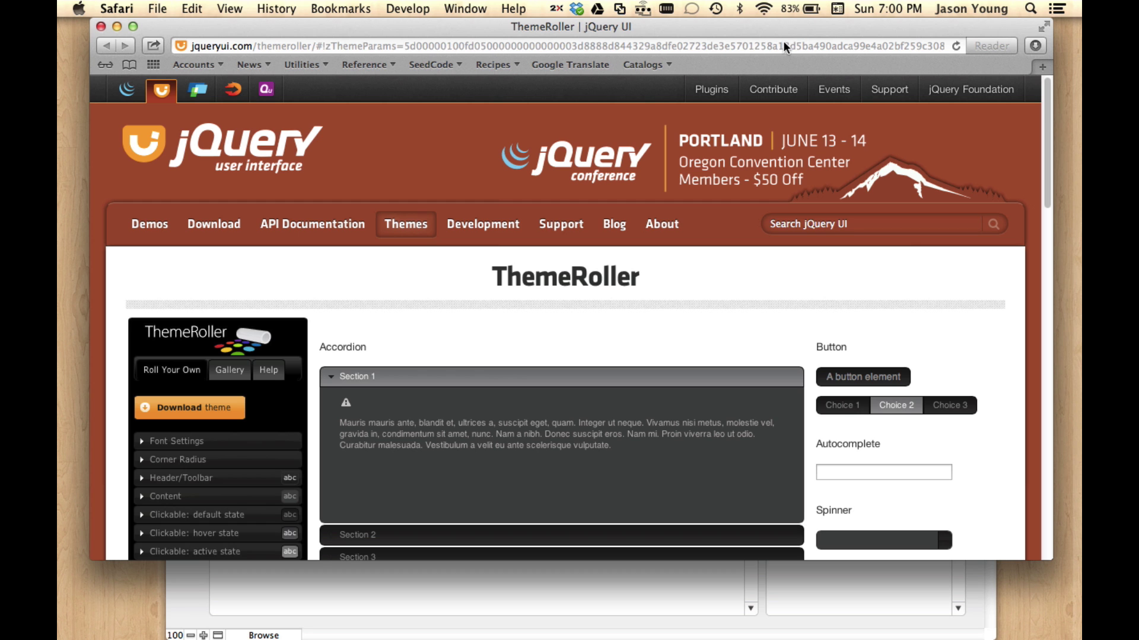
{"action": "mouse_move", "coordinate": [1045, 116]}
{"action": "left_mouse_down"}
{"action": "mouse_move", "coordinate": [1044, 161]}
{"action": "mouse_move", "coordinate": [1044, 119]}
{"action": "left_mouse_up"}
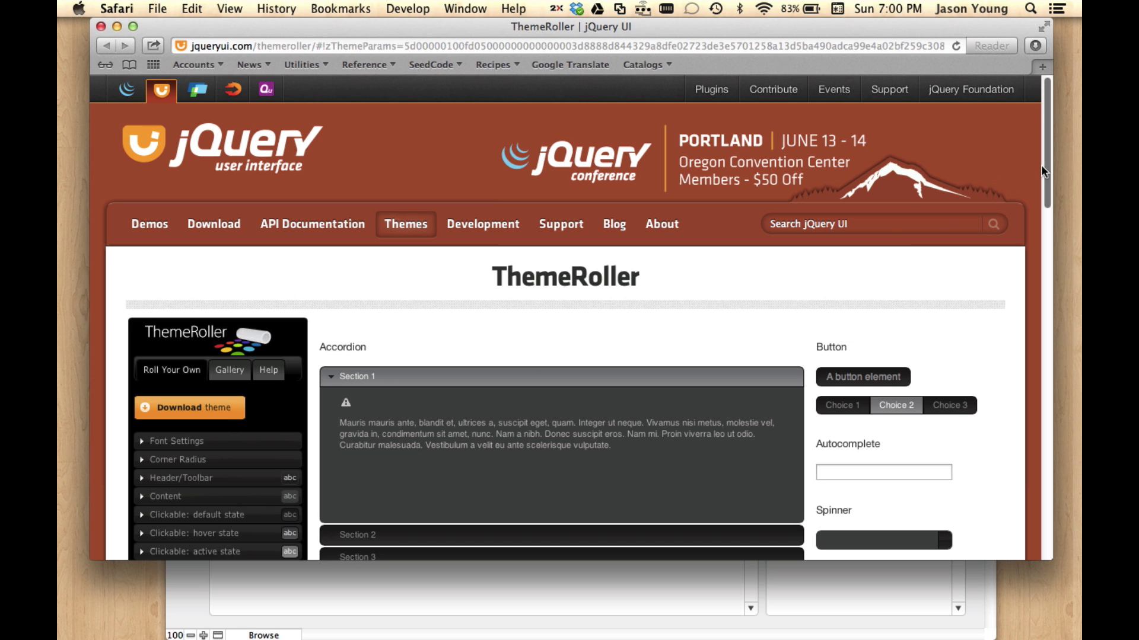
{"action": "left_click_drag", "start_coordinate": [1042, 164], "coordinate": [1029, 213]}
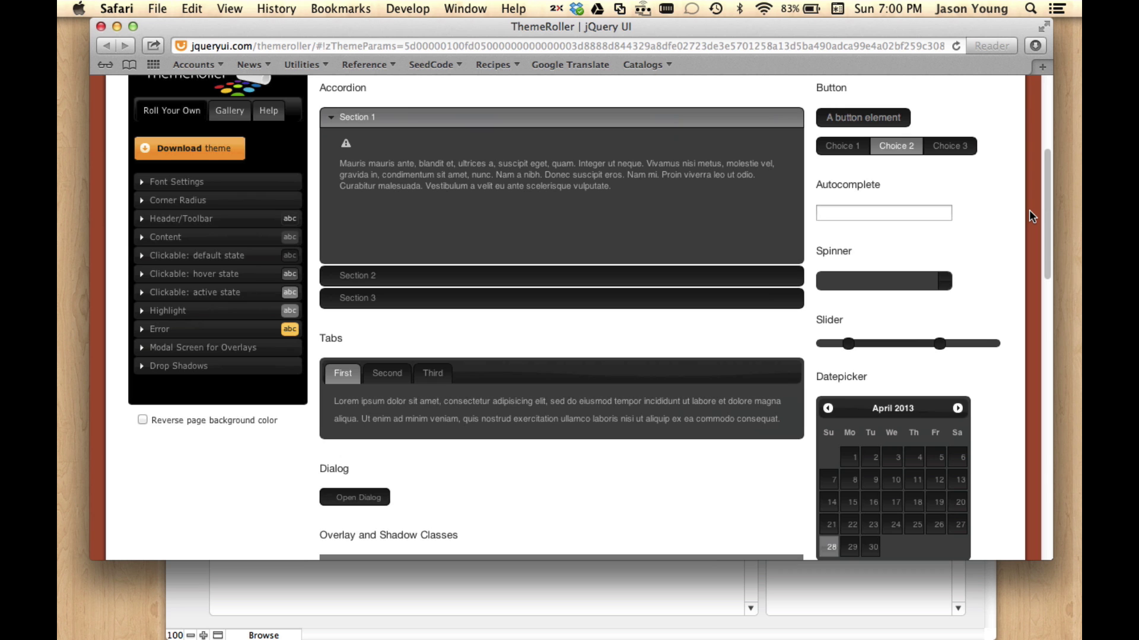
{"action": "left_click_drag", "start_coordinate": [1029, 209], "coordinate": [1037, 185]}
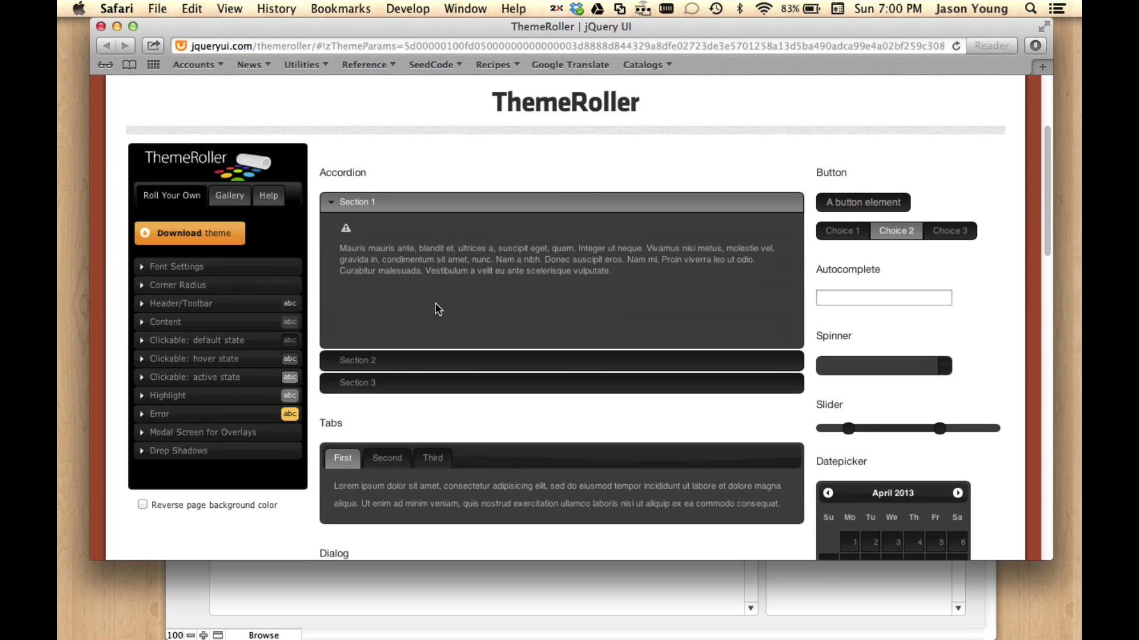
{"action": "left_click", "coordinate": [197, 304]}
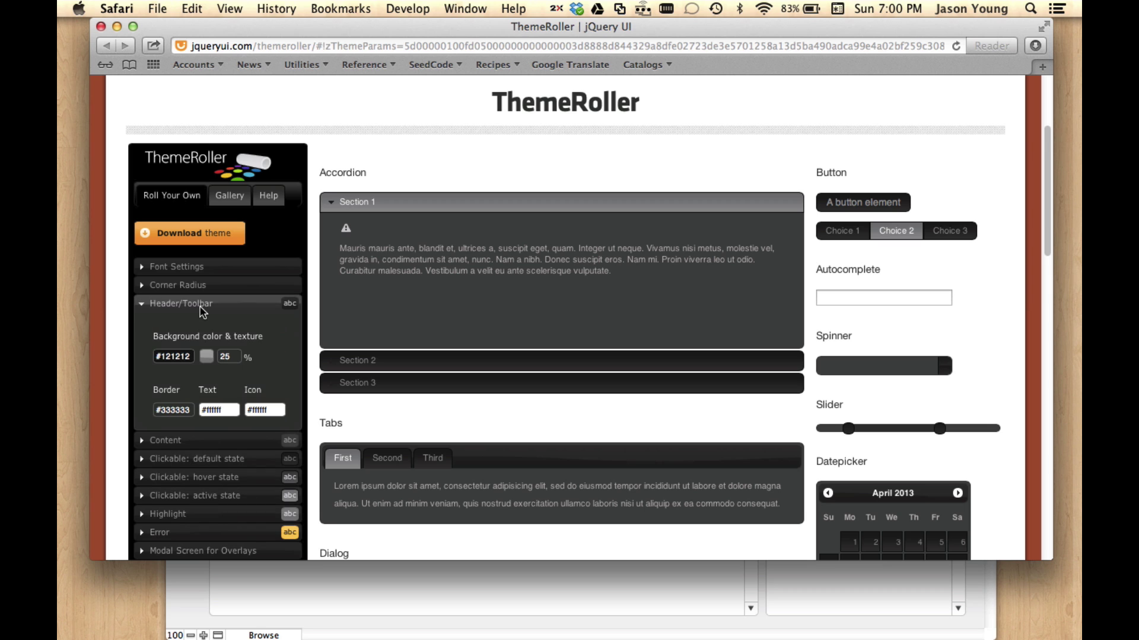
{"action": "left_click", "coordinate": [200, 305]}
{"action": "left_click", "coordinate": [205, 359]}
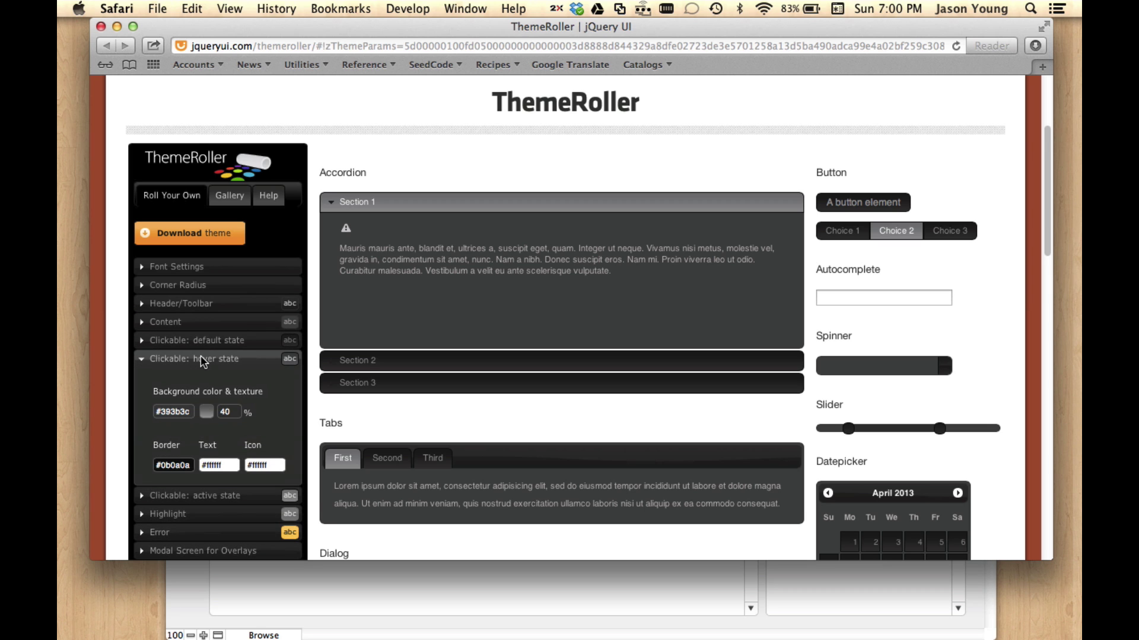
{"action": "left_click", "coordinate": [203, 360]}
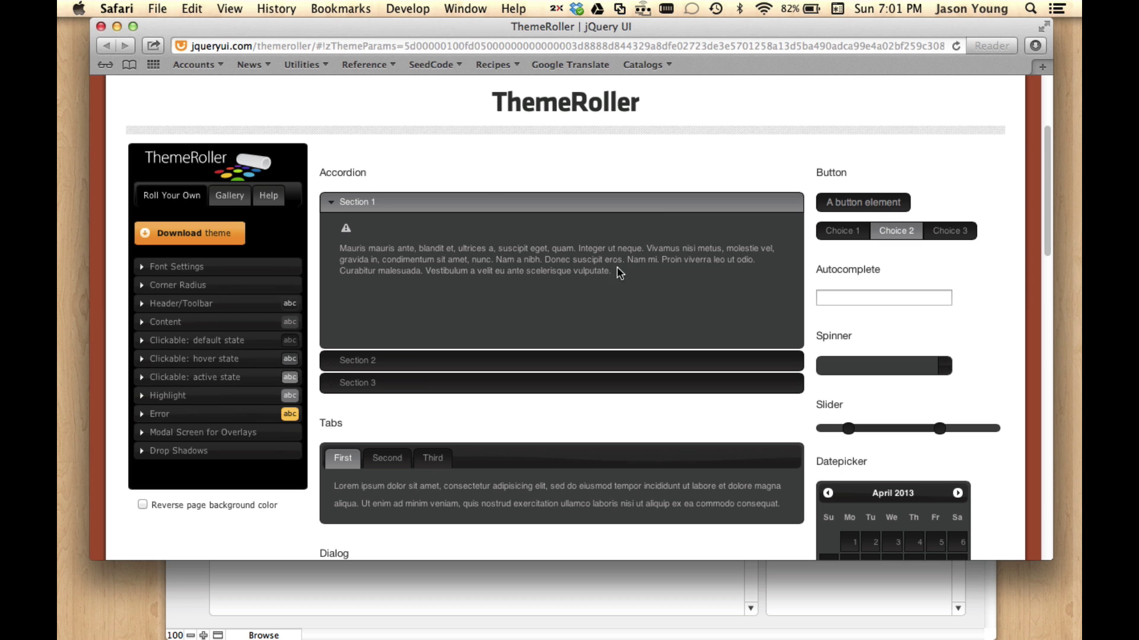
Browse the theme Gallery, then send the custom theme to the download page
{"action": "left_click", "coordinate": [231, 197]}
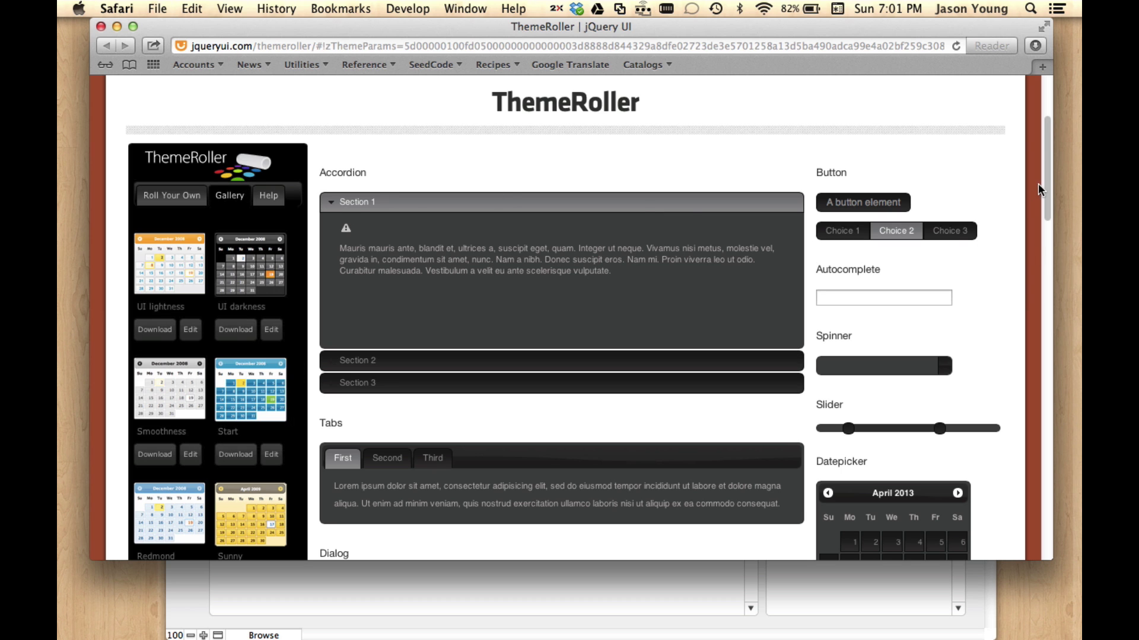
{"action": "left_click_drag", "start_coordinate": [1045, 181], "coordinate": [1080, 468]}
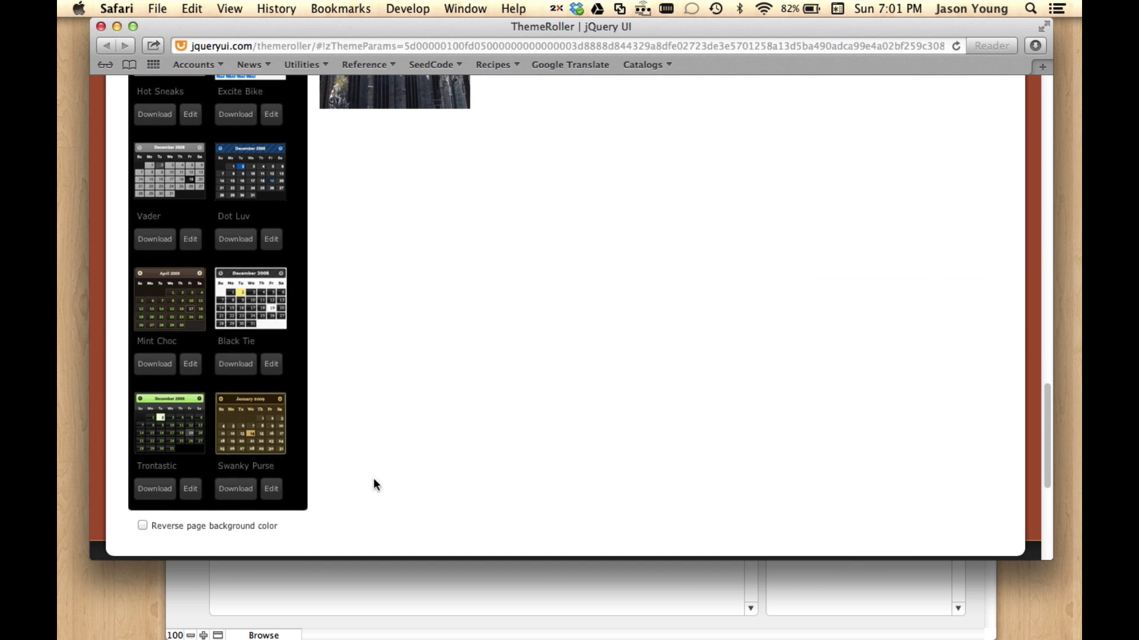
{"action": "scroll", "coordinate": [196, 509], "scroll_direction": "down", "scroll_amount": 5}
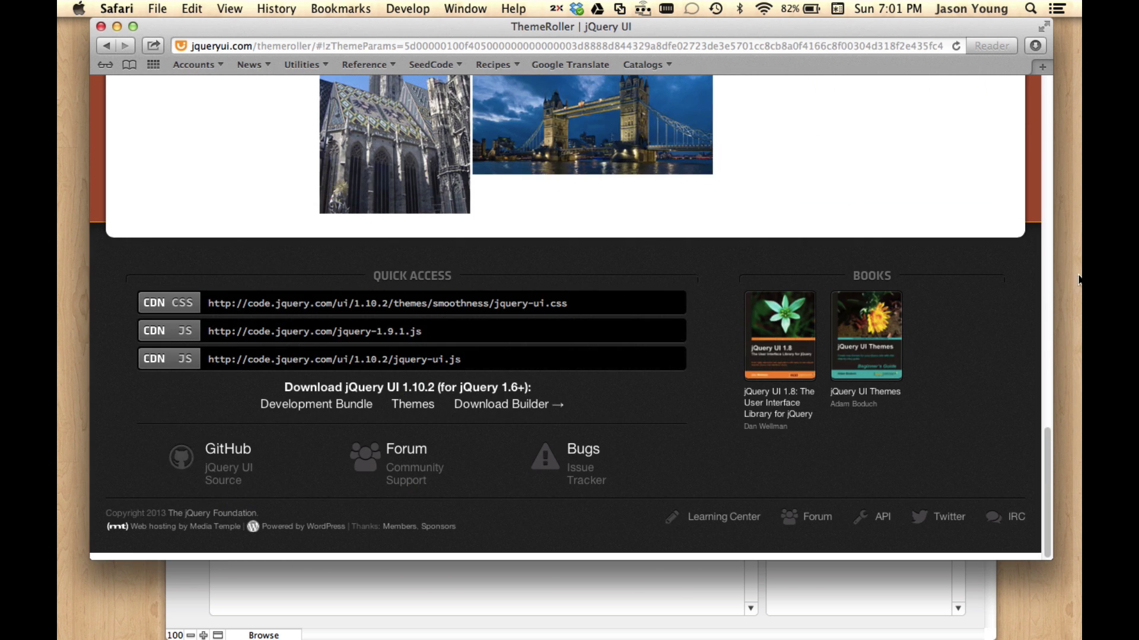
{"action": "left_click_drag", "start_coordinate": [1048, 453], "coordinate": [1033, 160]}
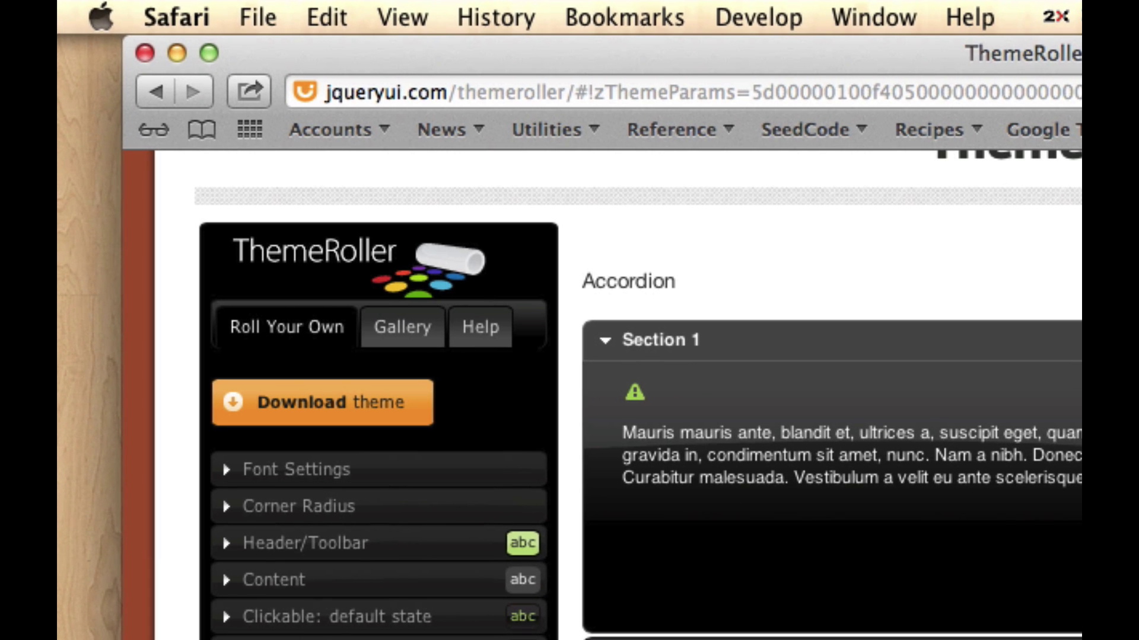
{"action": "left_click", "coordinate": [367, 416]}
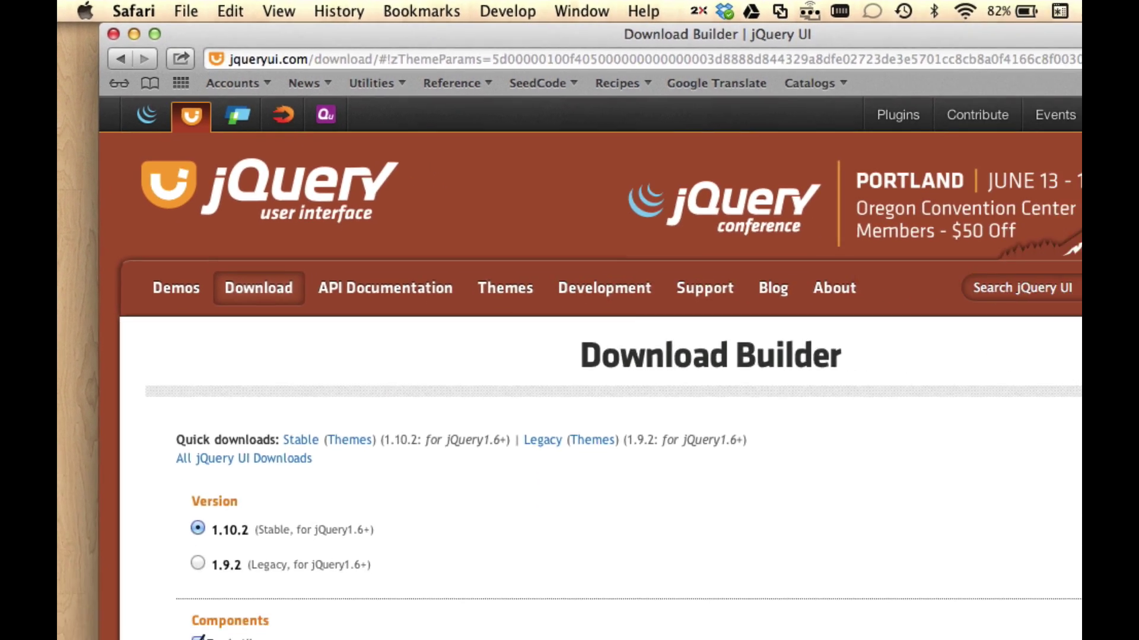
Clear all components with Toggle All and download only the custom theme
{"action": "scroll", "coordinate": [1052, 199], "scroll_direction": "down", "scroll_amount": 2}
{"action": "scroll", "coordinate": [1051, 202], "scroll_direction": "down", "scroll_amount": 5}
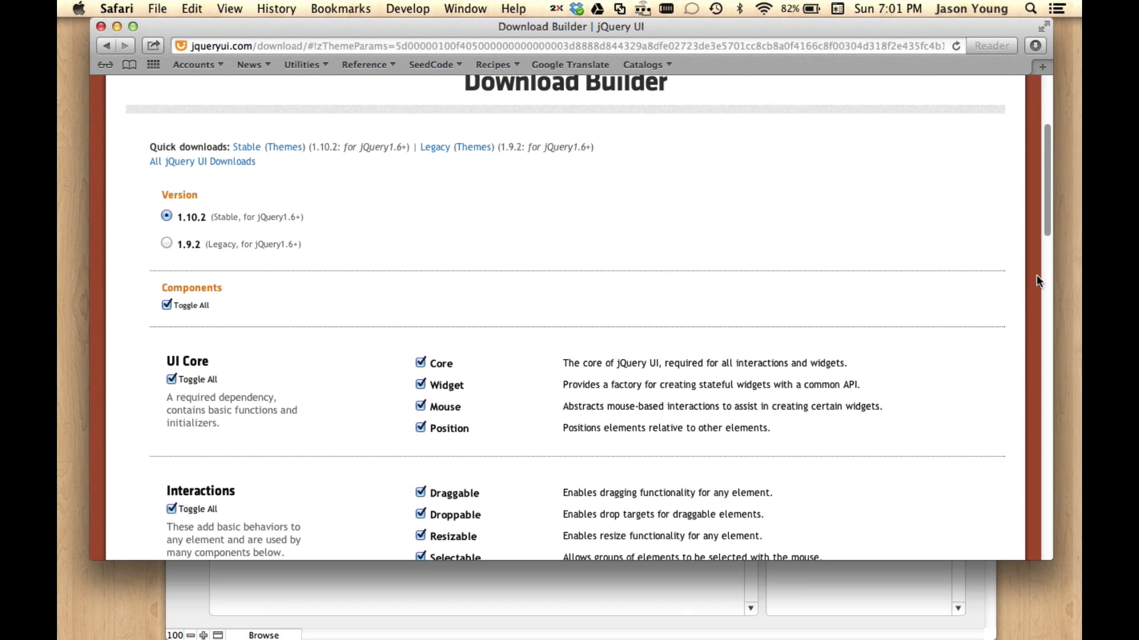
{"action": "left_click_drag", "start_coordinate": [1045, 213], "coordinate": [1078, 195]}
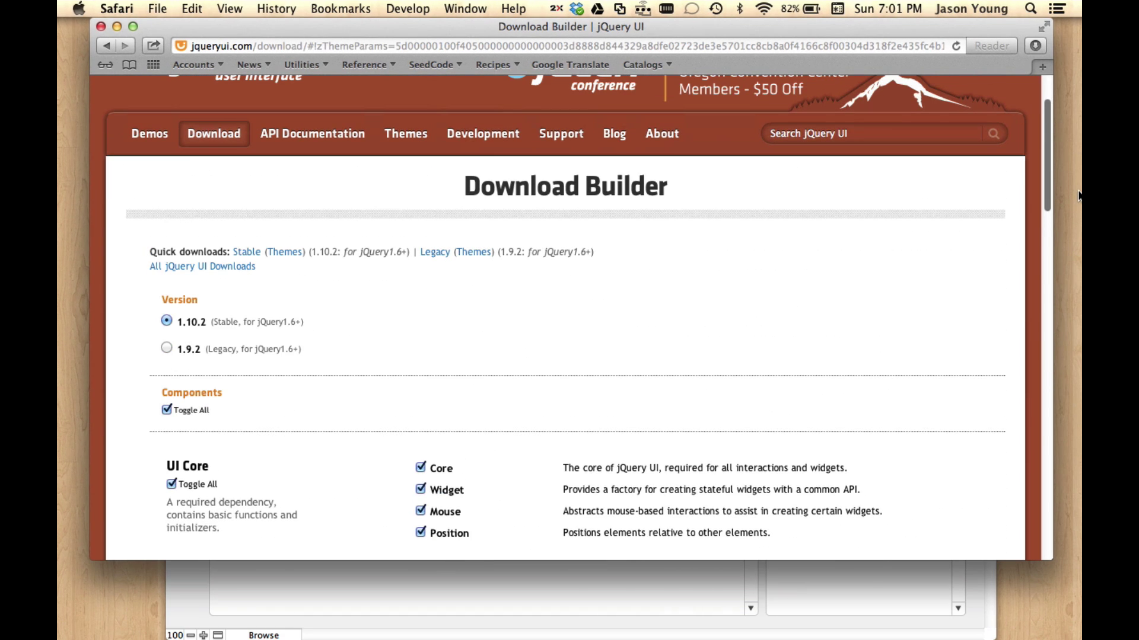
{"action": "left_click", "coordinate": [167, 409]}
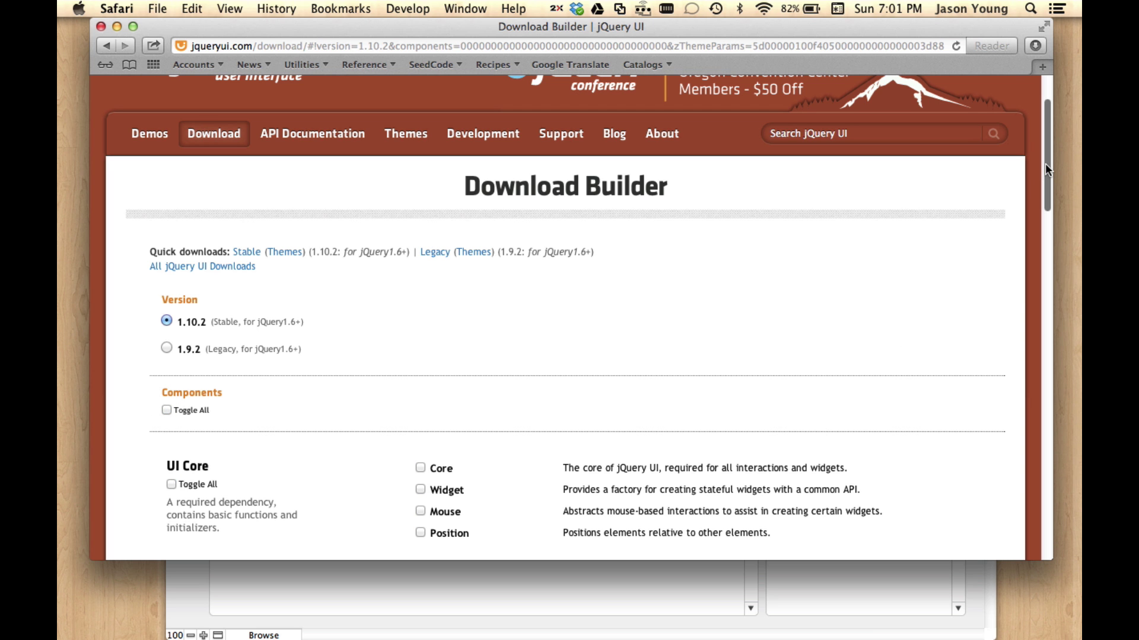
{"action": "left_click_drag", "start_coordinate": [1045, 162], "coordinate": [1035, 447]}
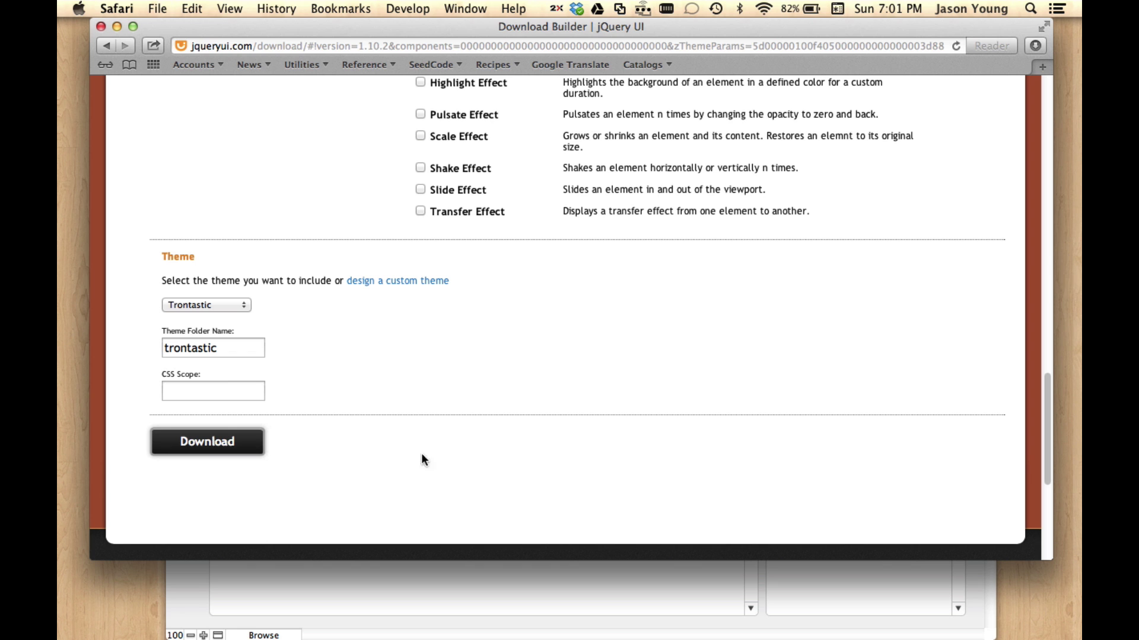
{"action": "left_click", "coordinate": [208, 441]}
Close the jQuery UI browser, check the Desktop's jquery-ui-1.10.2.custom folder contents, then close it
{"action": "left_click", "coordinate": [100, 26]}
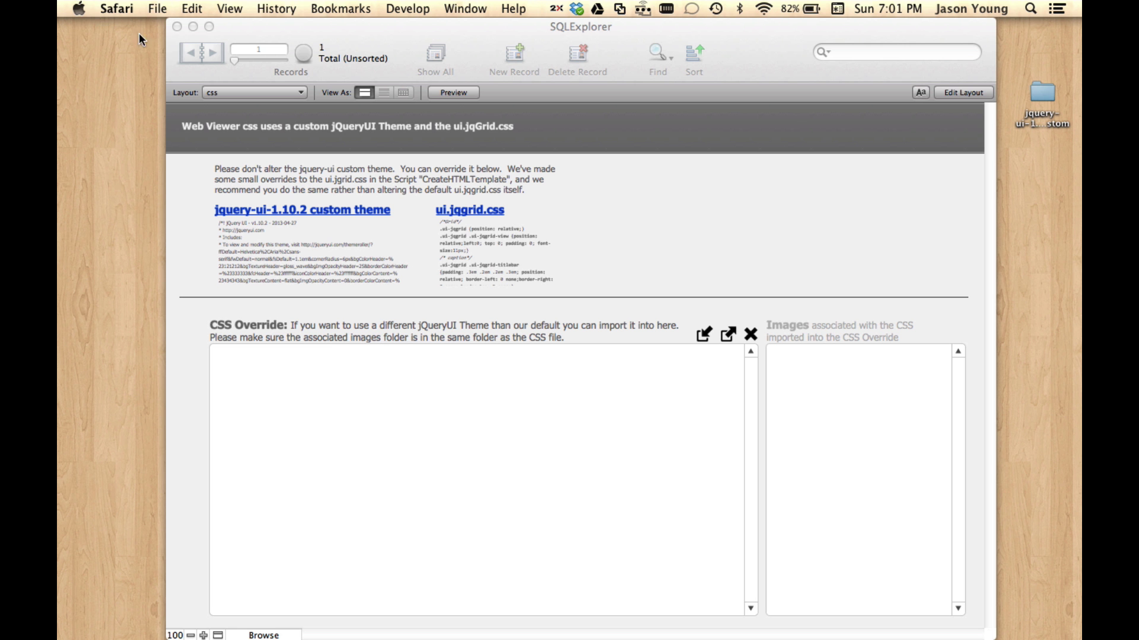
{"action": "left_click", "coordinate": [1043, 167]}
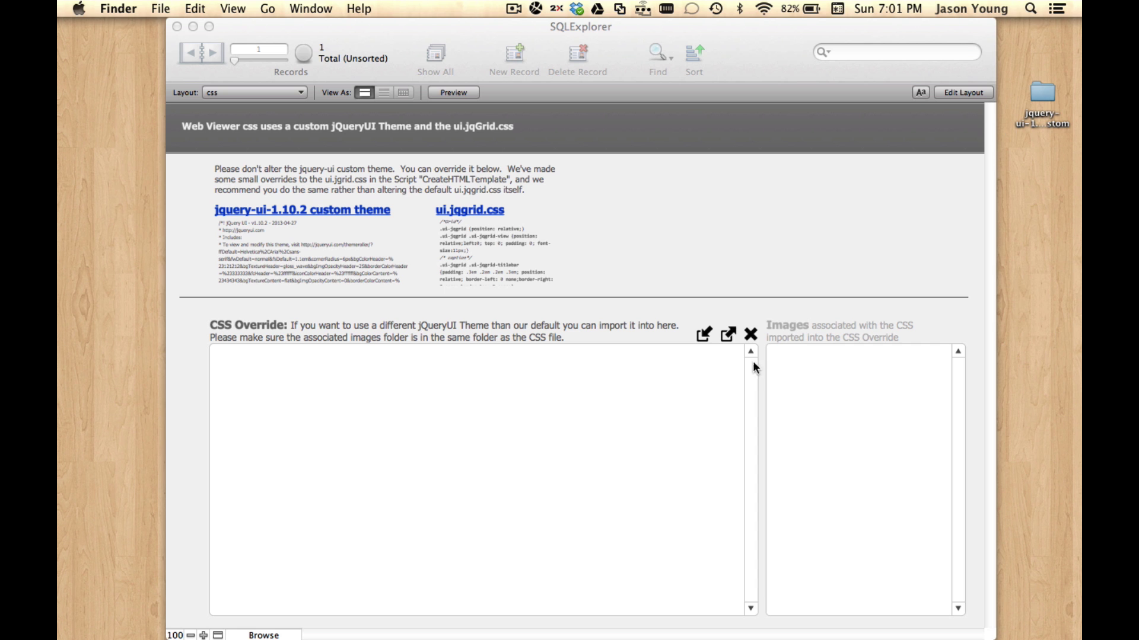
{"action": "double_click", "coordinate": [1043, 86]}
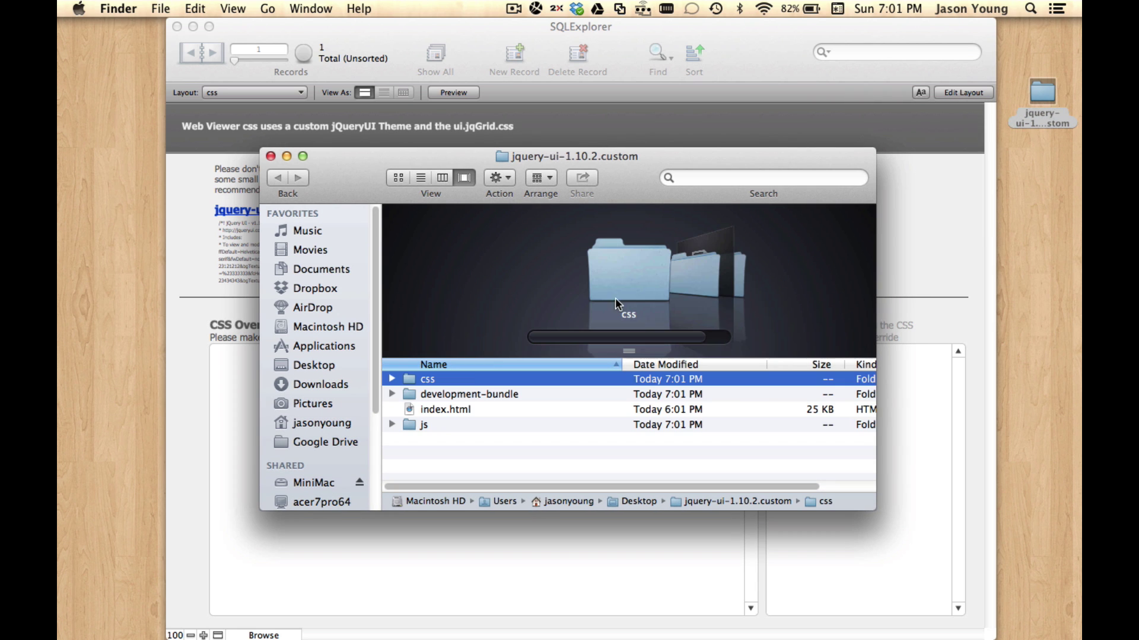
{"action": "left_click", "coordinate": [392, 394]}
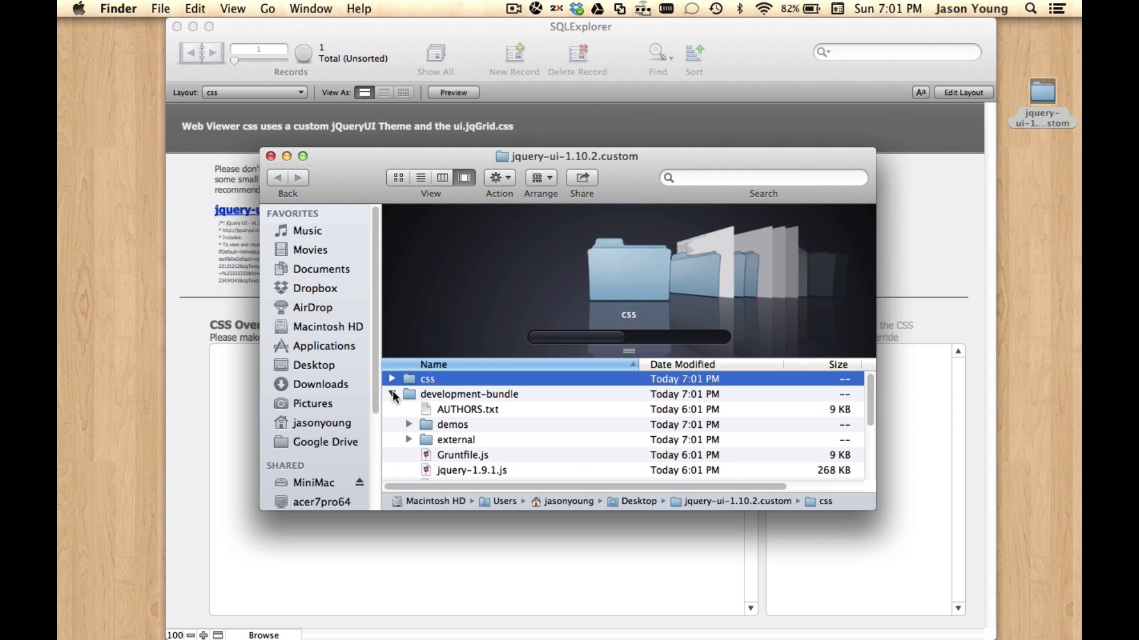
{"action": "left_click", "coordinate": [392, 395]}
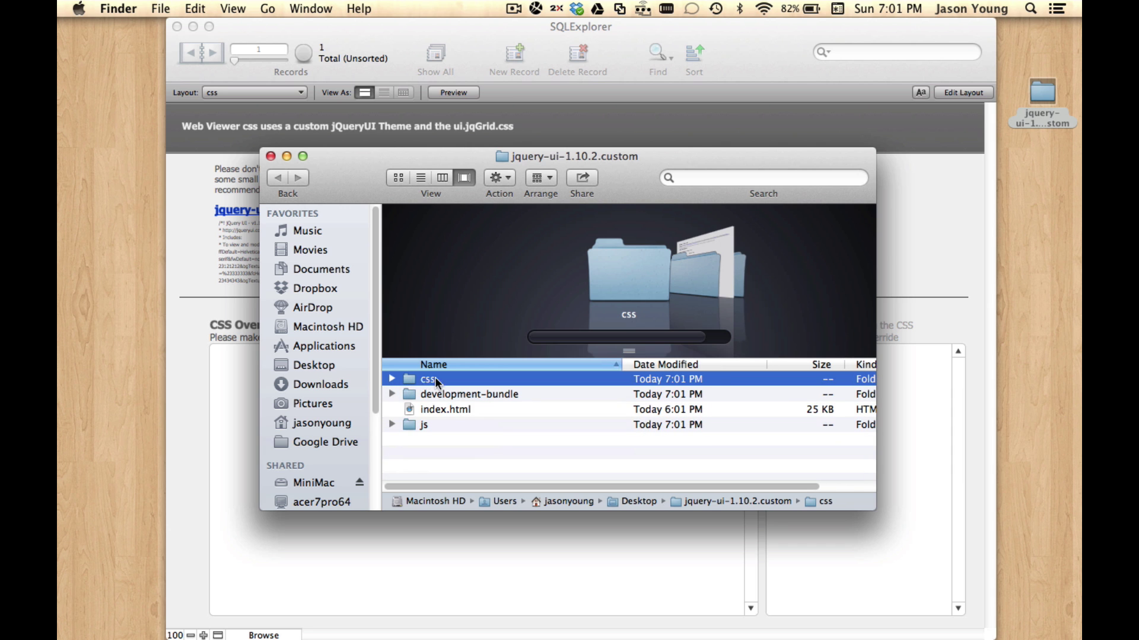
{"action": "left_click", "coordinate": [270, 156]}
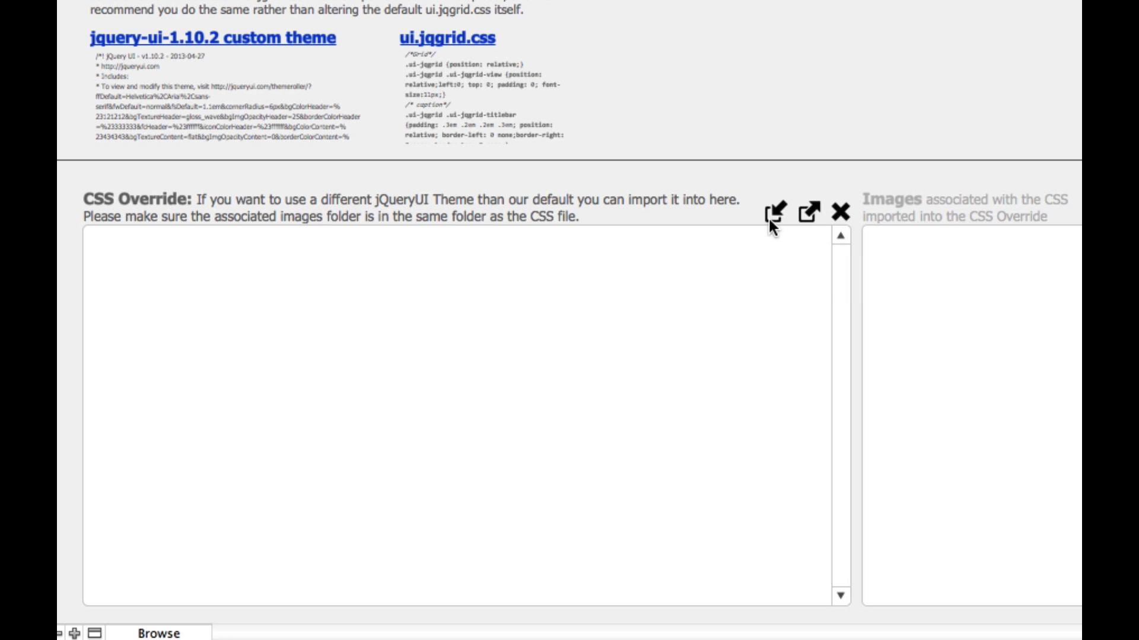
Import jquery-ui-1.10.2.custom.css from Desktop > jquery-ui-1.10.2.custom > css > trontastic into CSS Override
{"action": "left_click", "coordinate": [771, 218]}
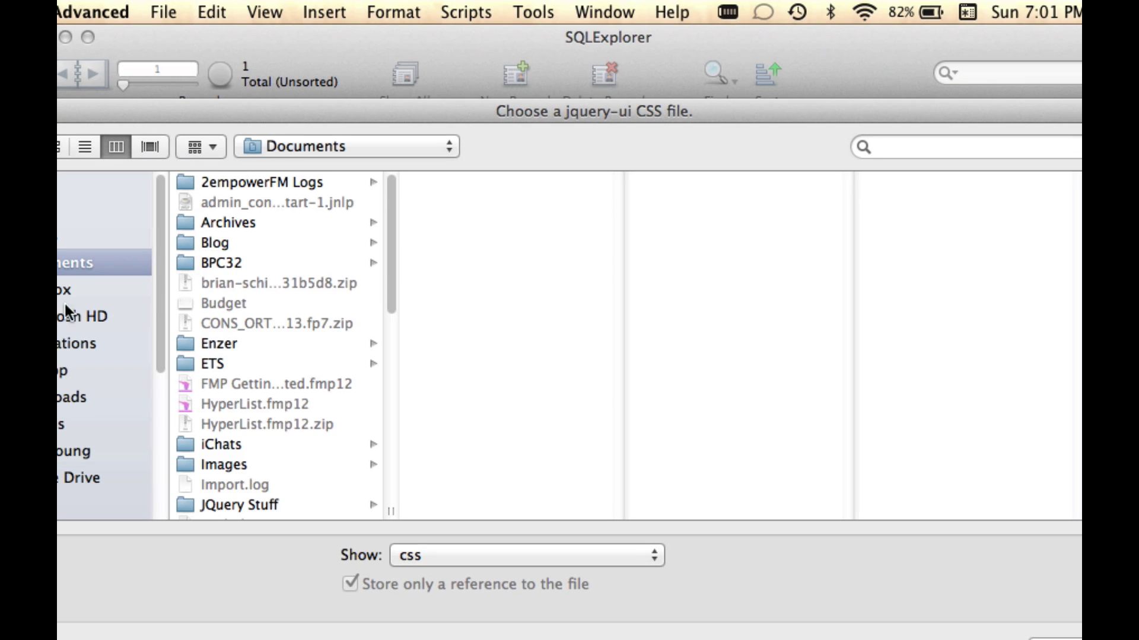
{"action": "left_click", "coordinate": [97, 375]}
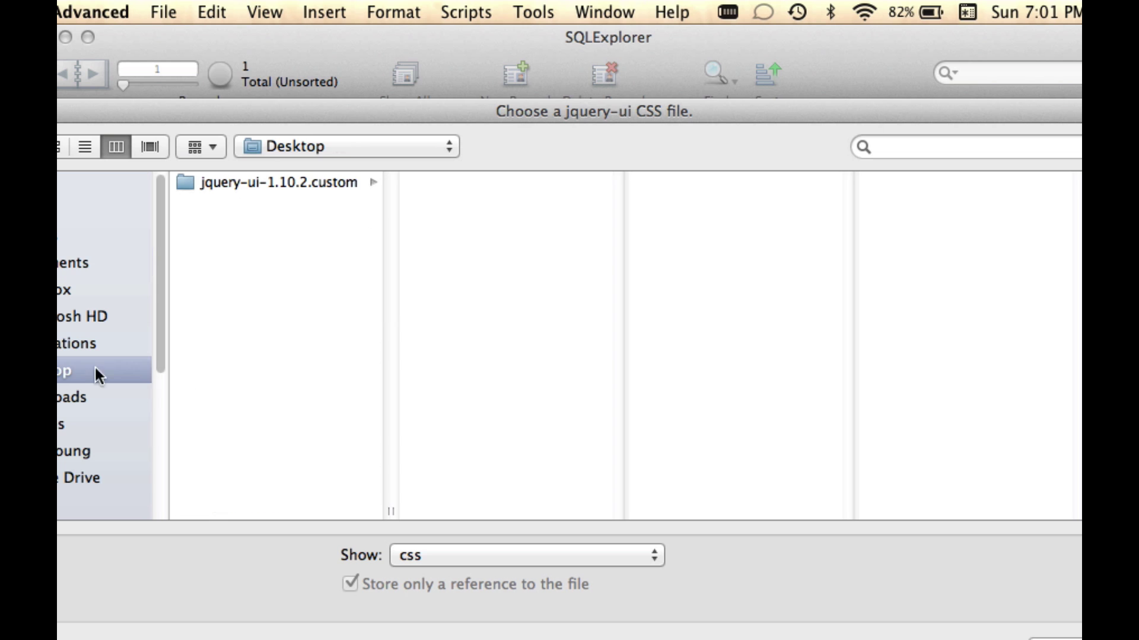
{"action": "left_click", "coordinate": [312, 182]}
{"action": "left_click", "coordinate": [452, 182]}
{"action": "left_click", "coordinate": [739, 187]}
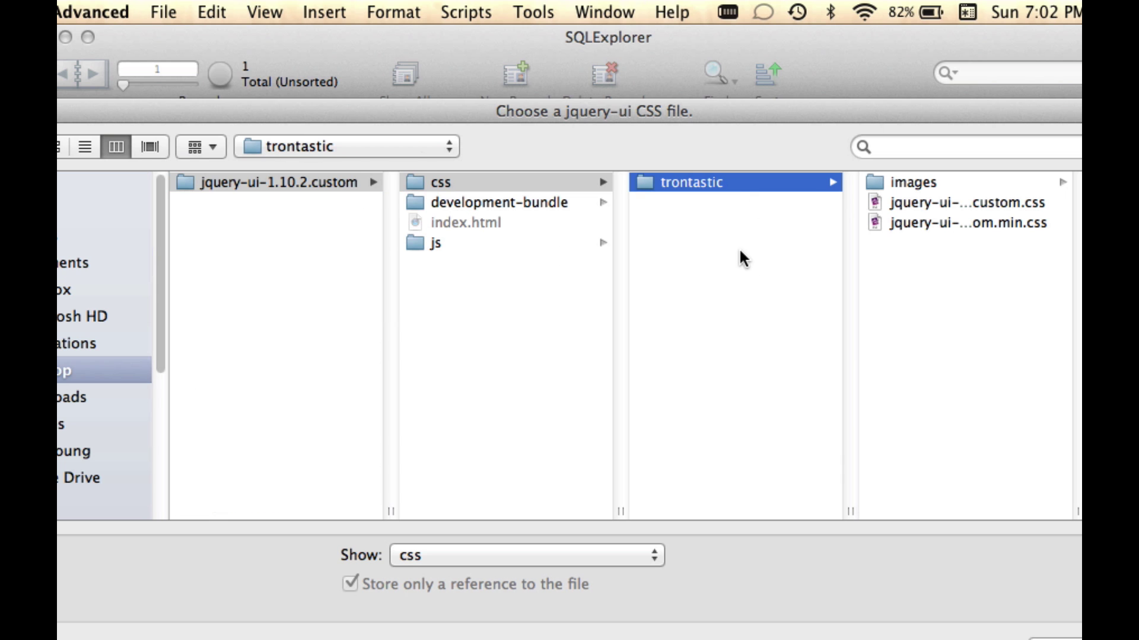
{"action": "double_click", "coordinate": [1078, 511]}
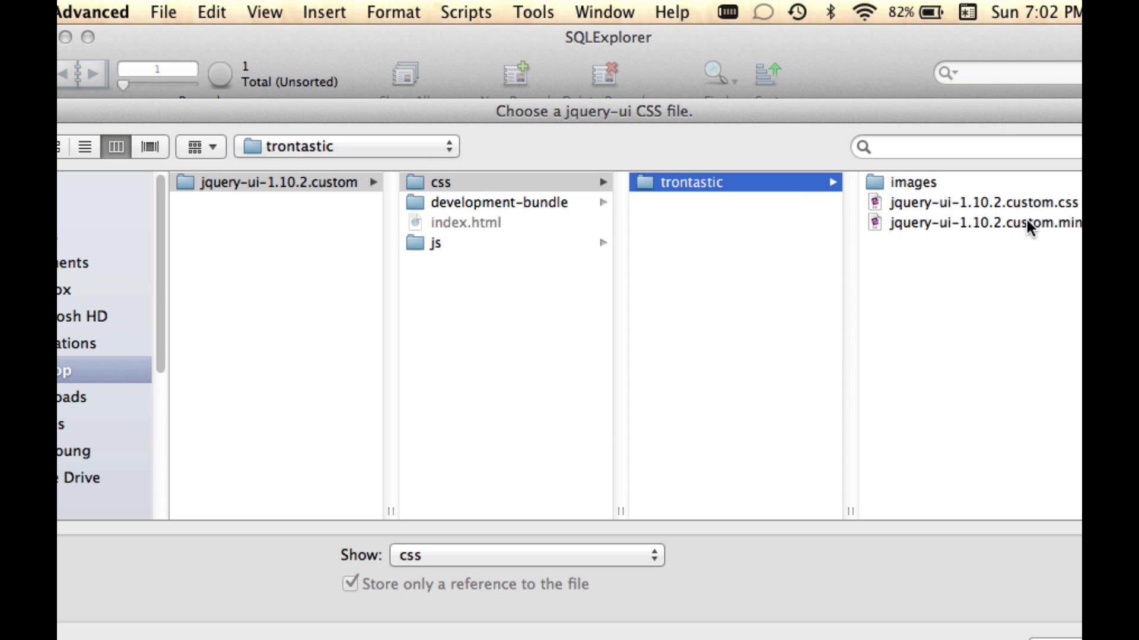
{"action": "left_click", "coordinate": [1020, 204]}
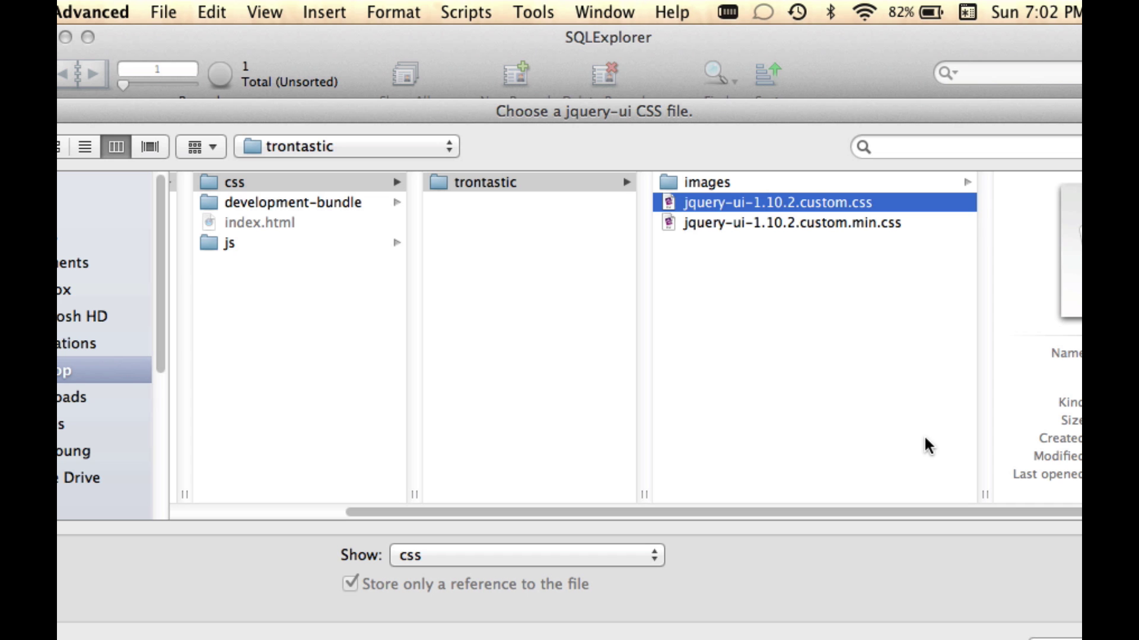
{"action": "key", "text": "Return"}
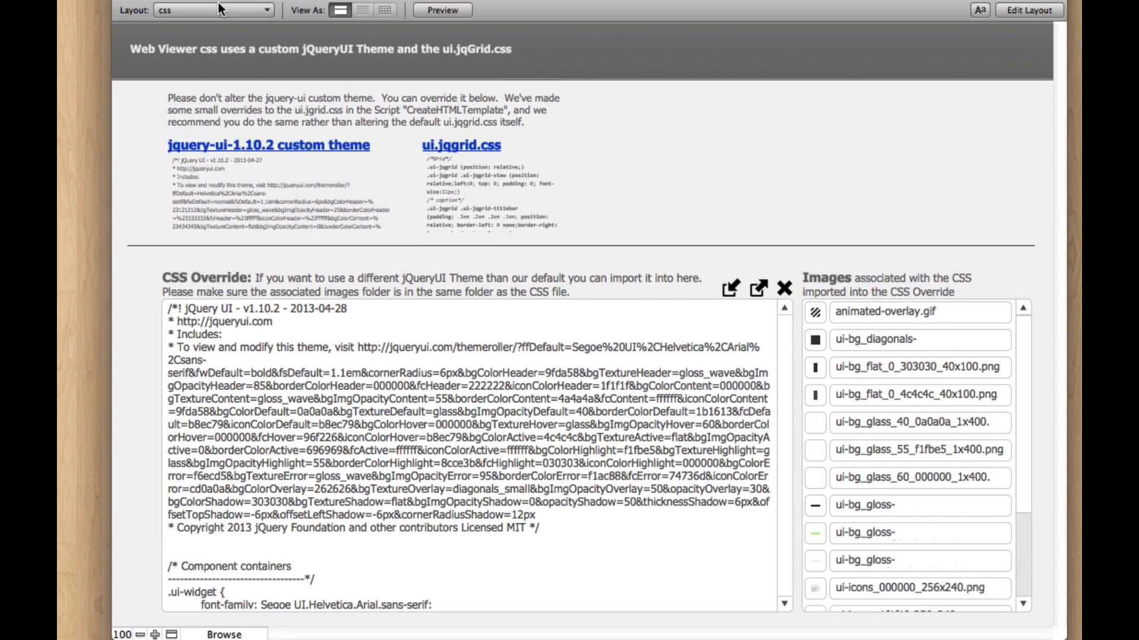
On the Queries layout, open the Joinery query and run a test to show results
{"action": "left_click", "coordinate": [220, 8]}
{"action": "left_click", "coordinate": [255, 90]}
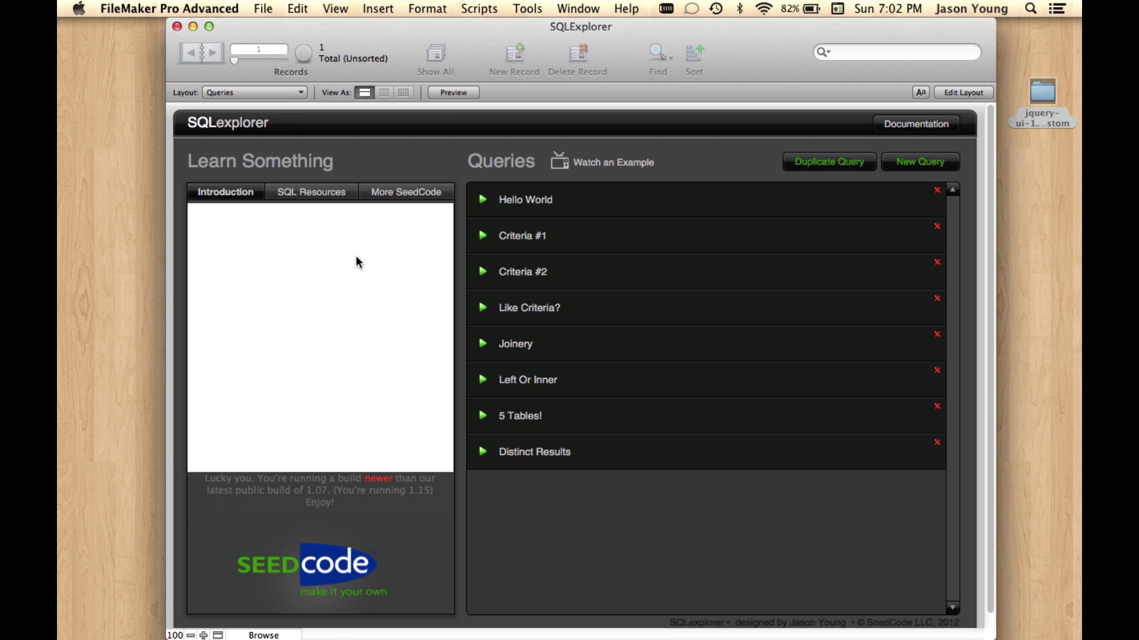
{"action": "left_click", "coordinate": [481, 344]}
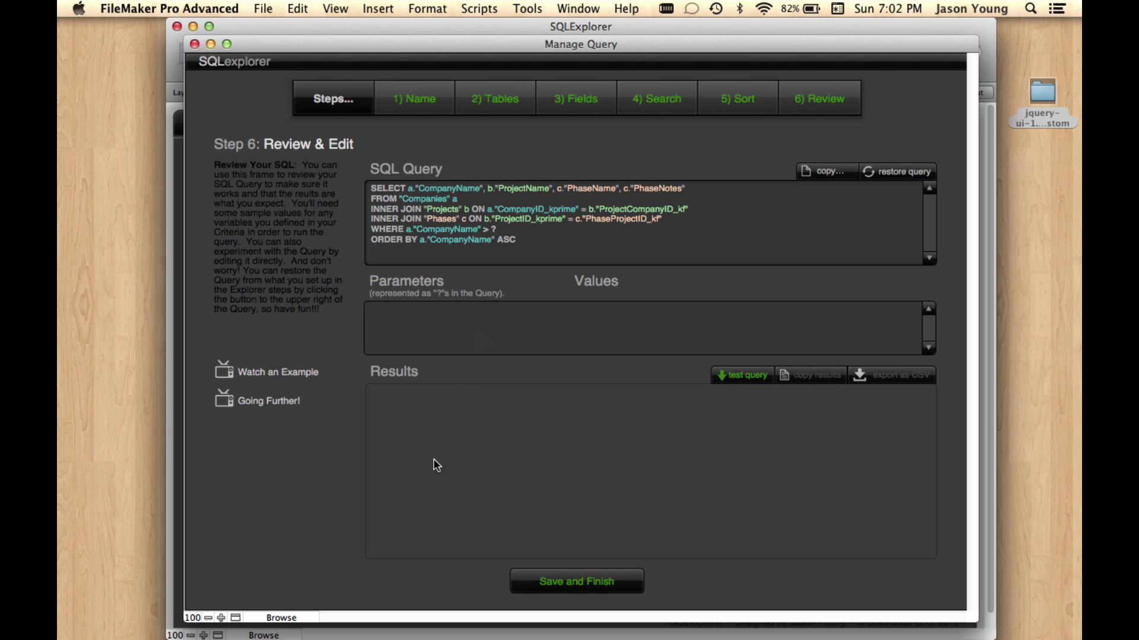
{"action": "left_click", "coordinate": [717, 375]}
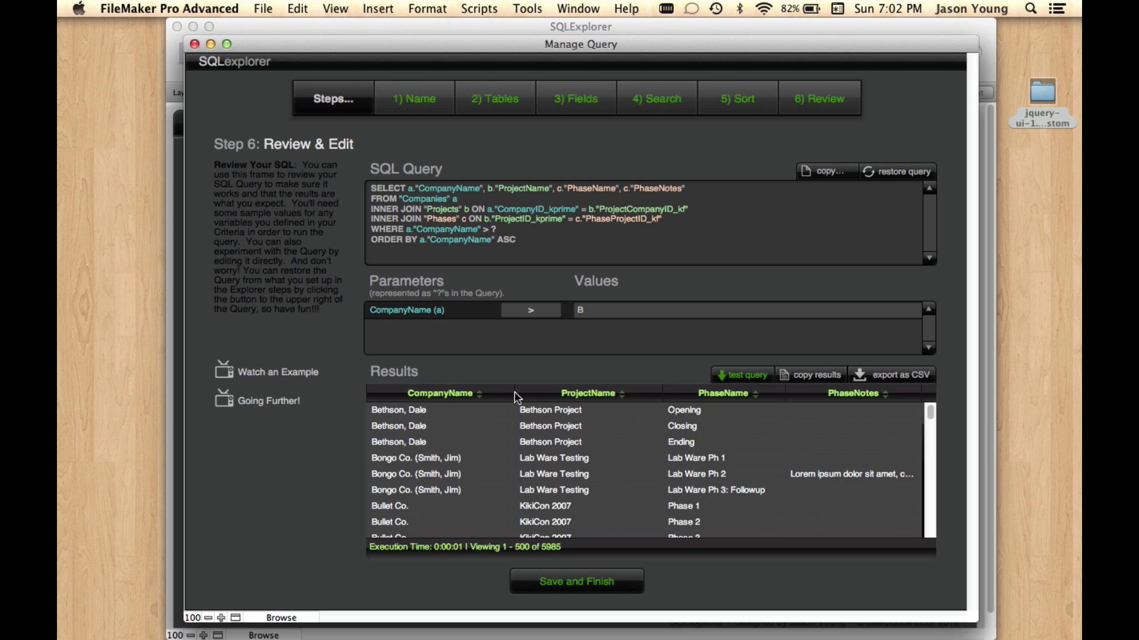
Narrow the CompanyName column, sort ascending by ProjectName, and save the query
{"action": "left_click_drag", "start_coordinate": [513, 396], "coordinate": [475, 390]}
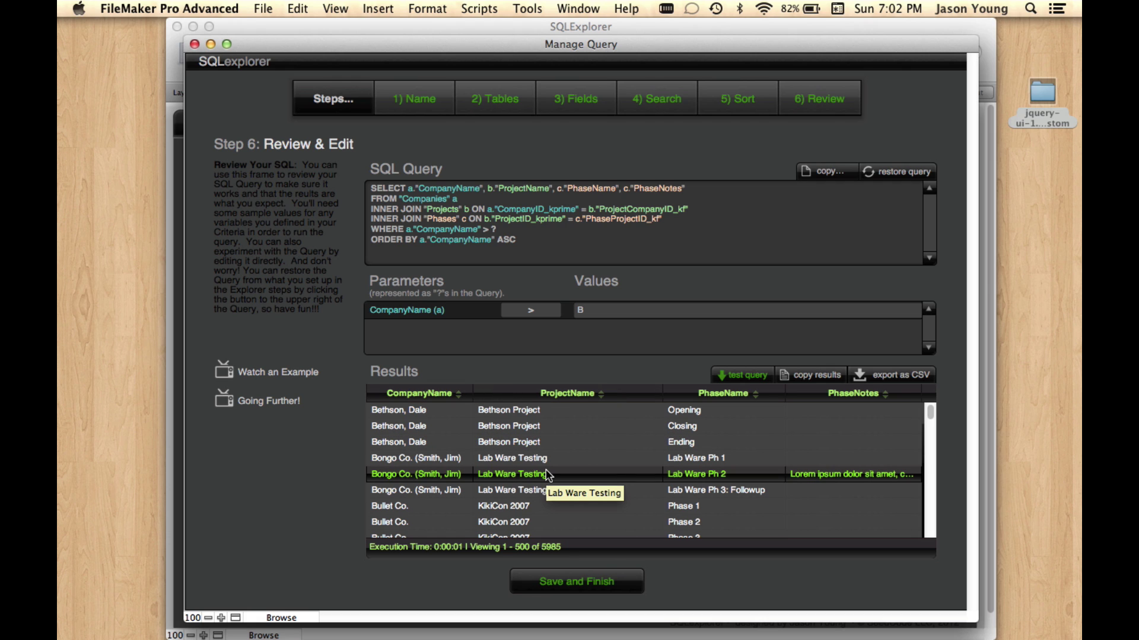
{"action": "left_click", "coordinate": [588, 395]}
{"action": "left_click", "coordinate": [586, 396]}
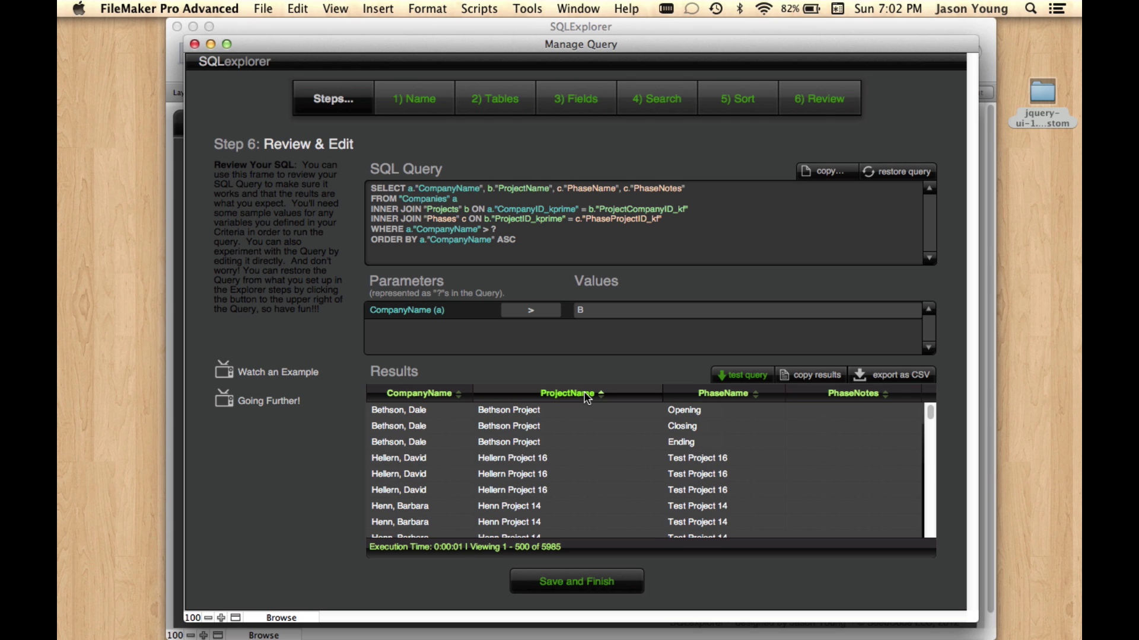
{"action": "left_click", "coordinate": [573, 581]}
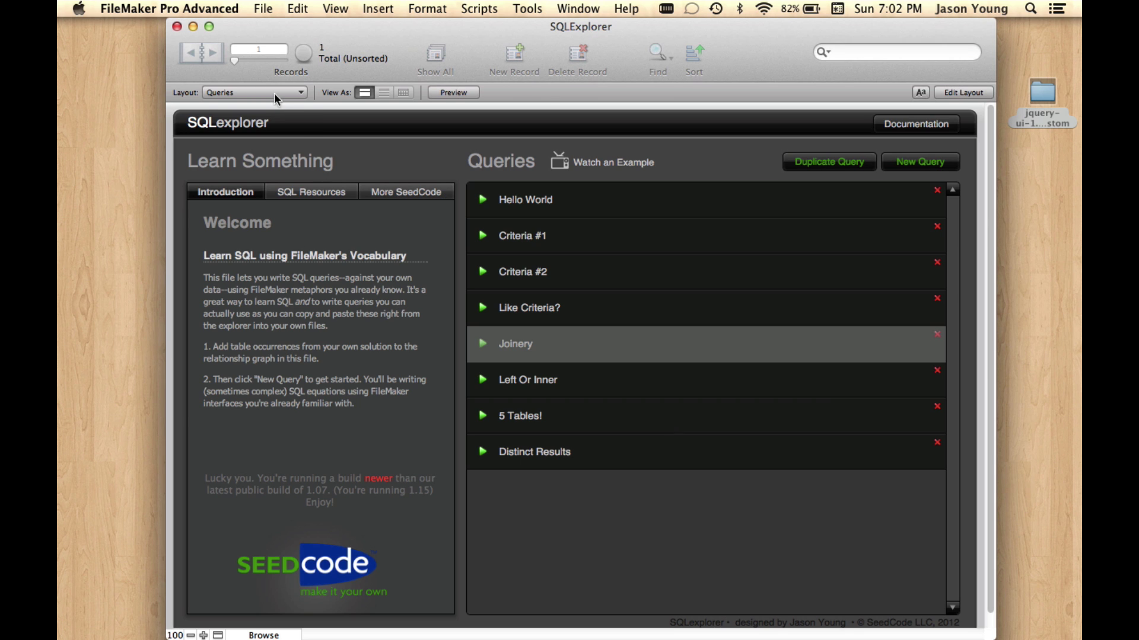
Empty the CSS Override on the css layout, then return to the Queries layout
{"action": "left_click", "coordinate": [274, 93]}
{"action": "left_click", "coordinate": [319, 125]}
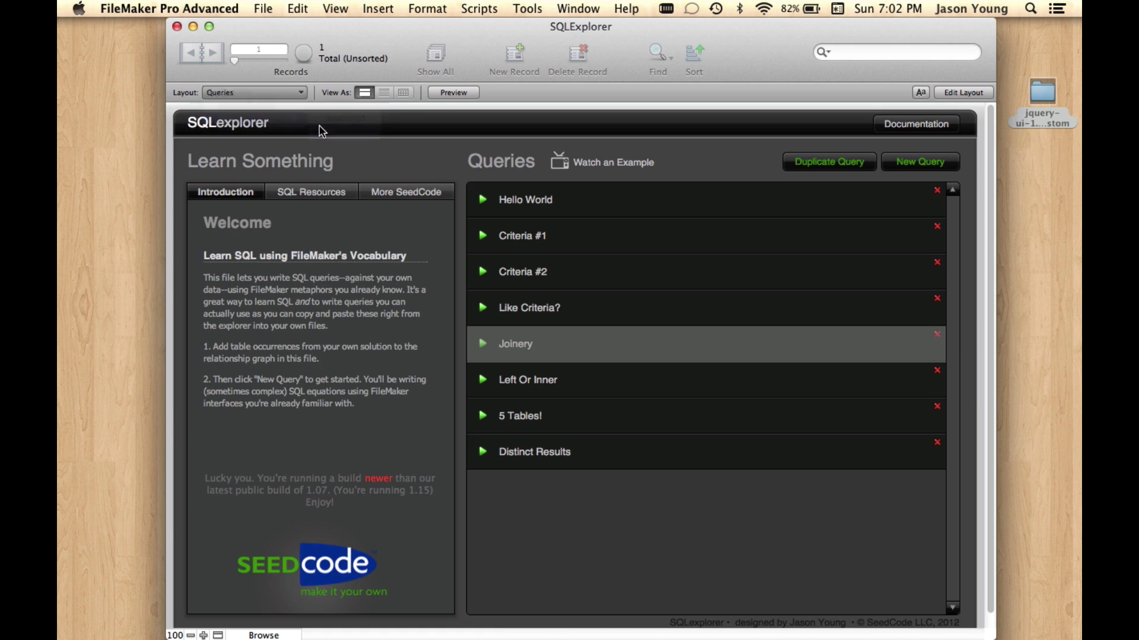
{"action": "left_click", "coordinate": [751, 334]}
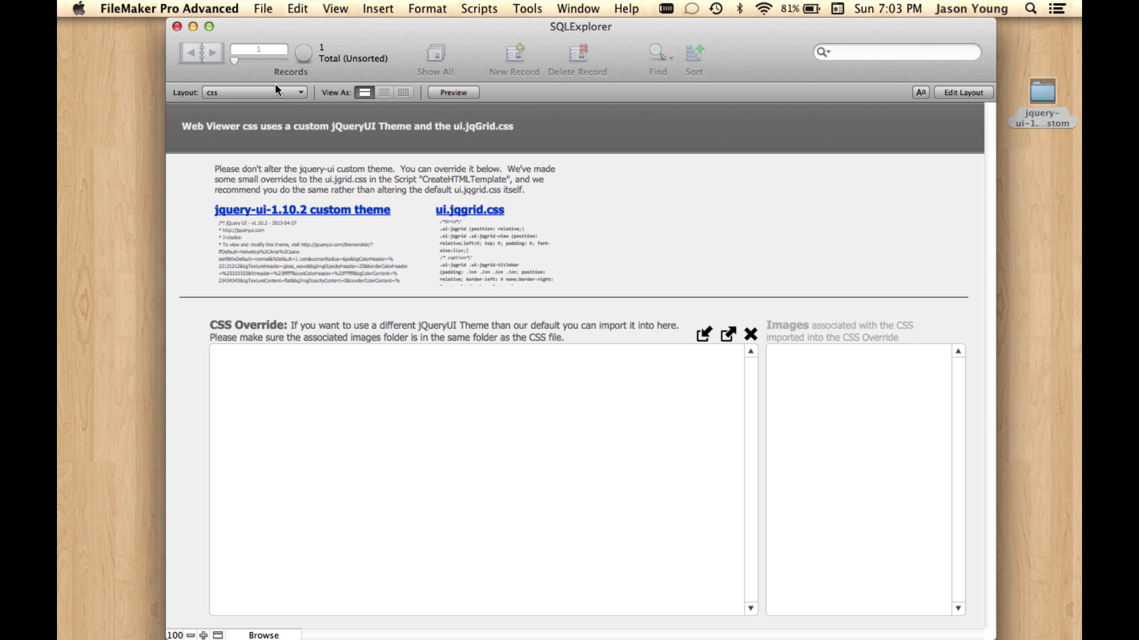
{"action": "left_click", "coordinate": [261, 92]}
{"action": "left_click", "coordinate": [261, 92]}
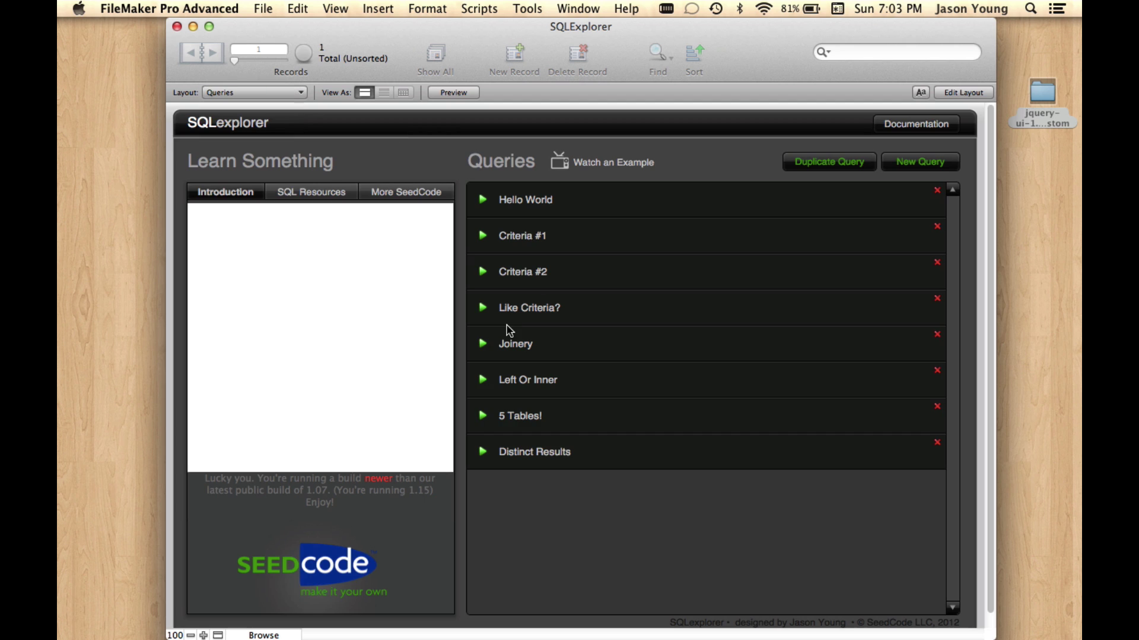
Run the Joinery test query and try moving PhaseName before ProjectName, then restore the order
{"action": "left_click", "coordinate": [486, 349]}
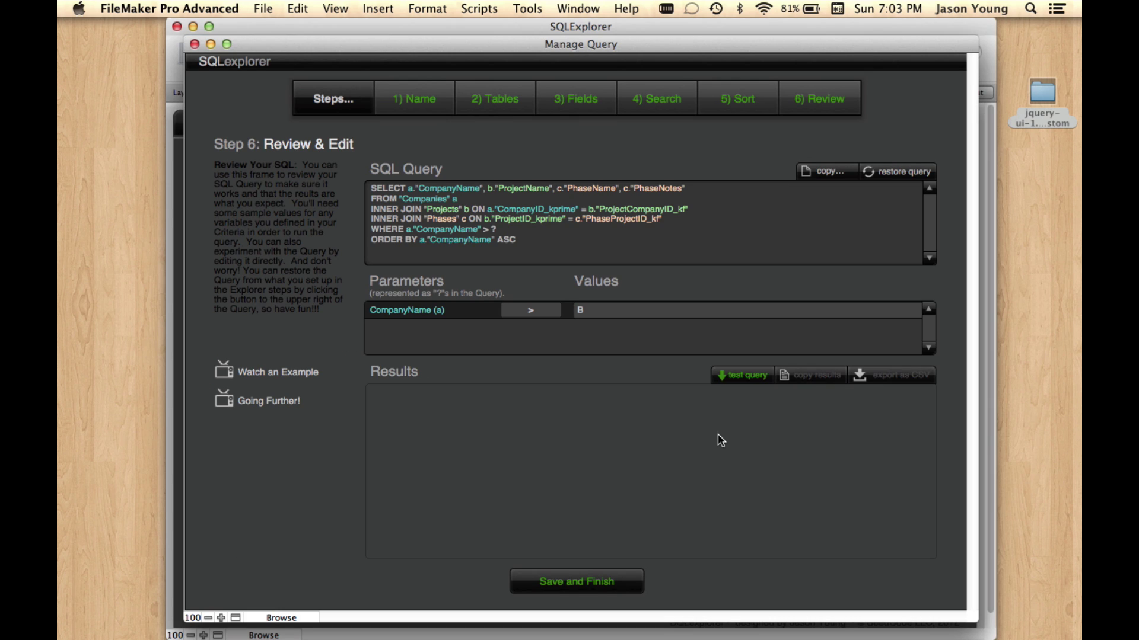
{"action": "left_click", "coordinate": [739, 374]}
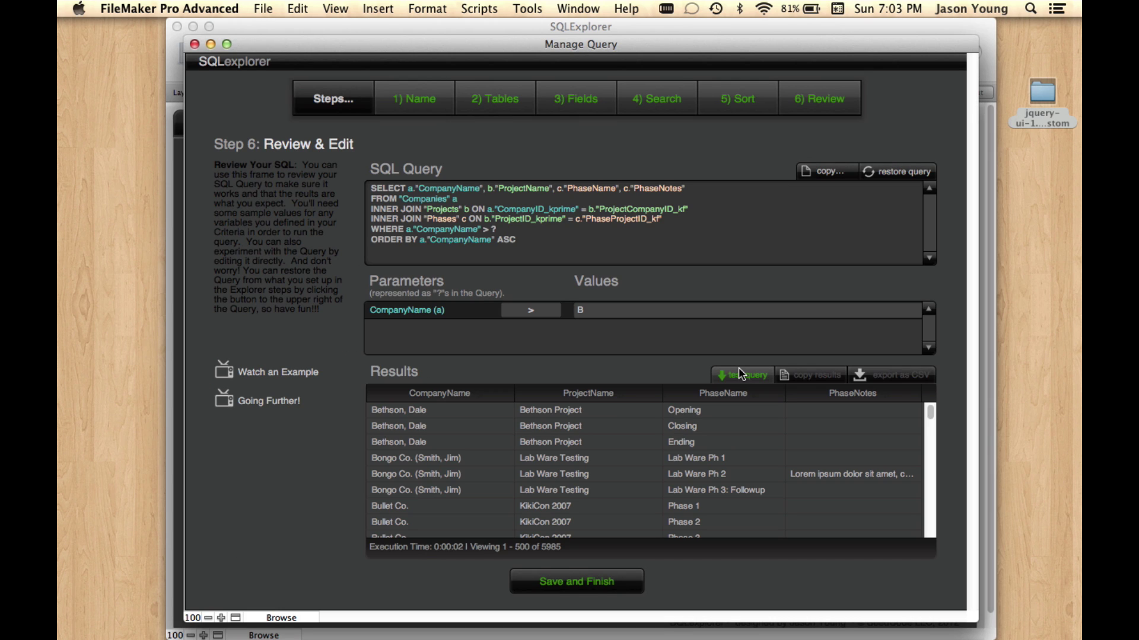
{"action": "left_click_drag", "start_coordinate": [723, 393], "coordinate": [593, 392]}
{"action": "left_click_drag", "start_coordinate": [670, 398], "coordinate": [587, 394]}
Drag the Lab Ware Ph 3: Followup row into third place and the Closing row into fourth
{"action": "left_click", "coordinate": [558, 493]}
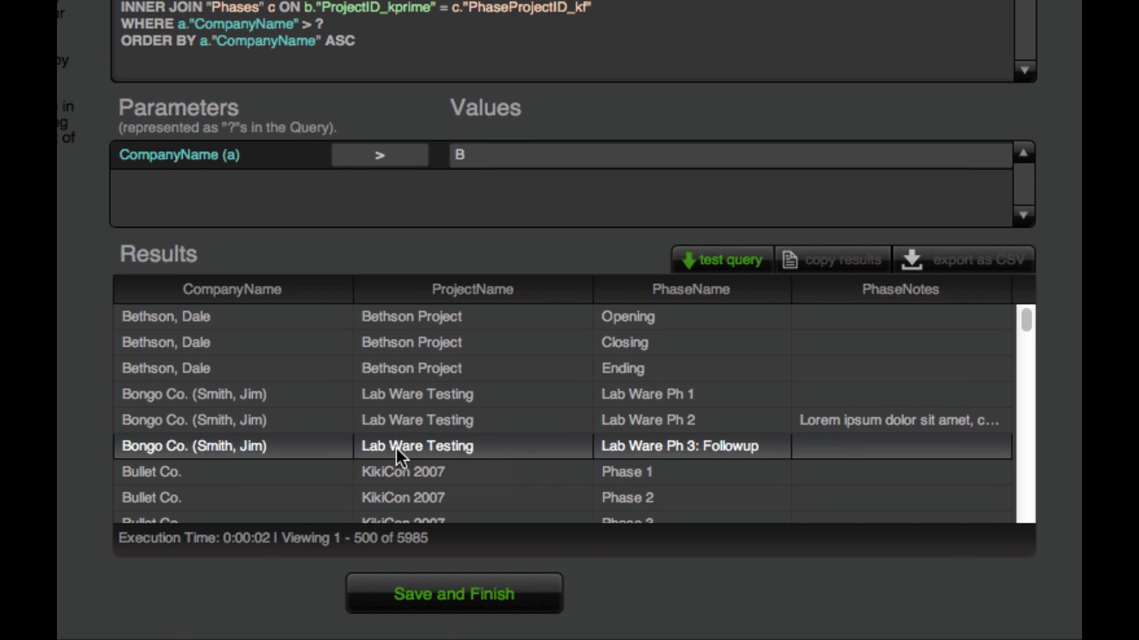
{"action": "left_click_drag", "start_coordinate": [463, 467], "coordinate": [462, 436]}
{"action": "left_click_drag", "start_coordinate": [392, 409], "coordinate": [403, 442]}
{"action": "left_click", "coordinate": [418, 460]}
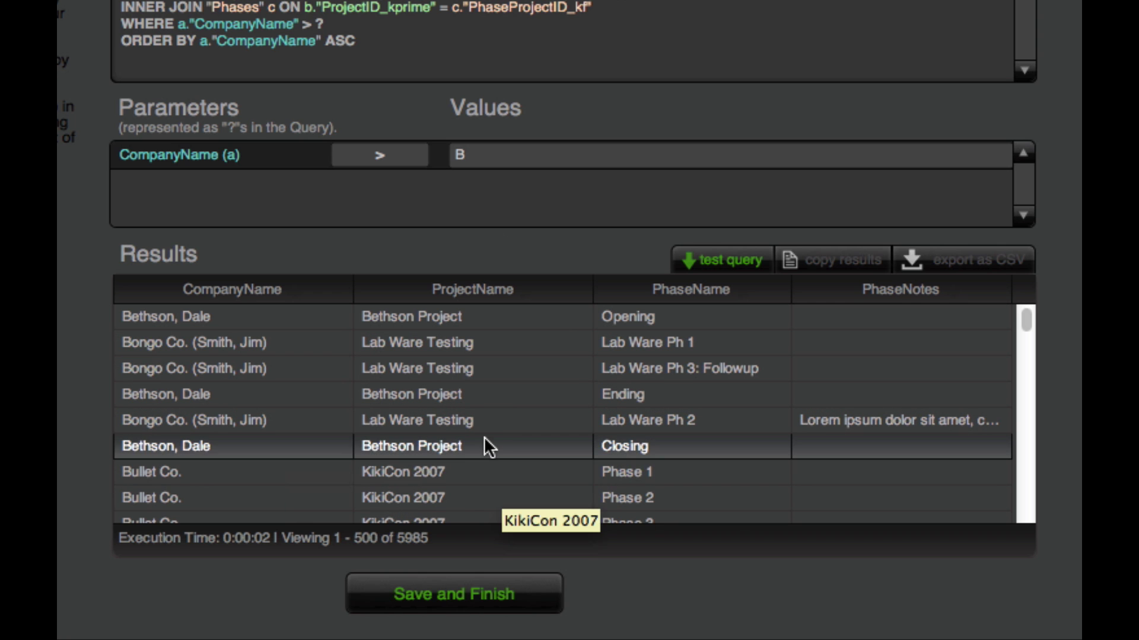
{"action": "left_click_drag", "start_coordinate": [468, 446], "coordinate": [456, 380]}
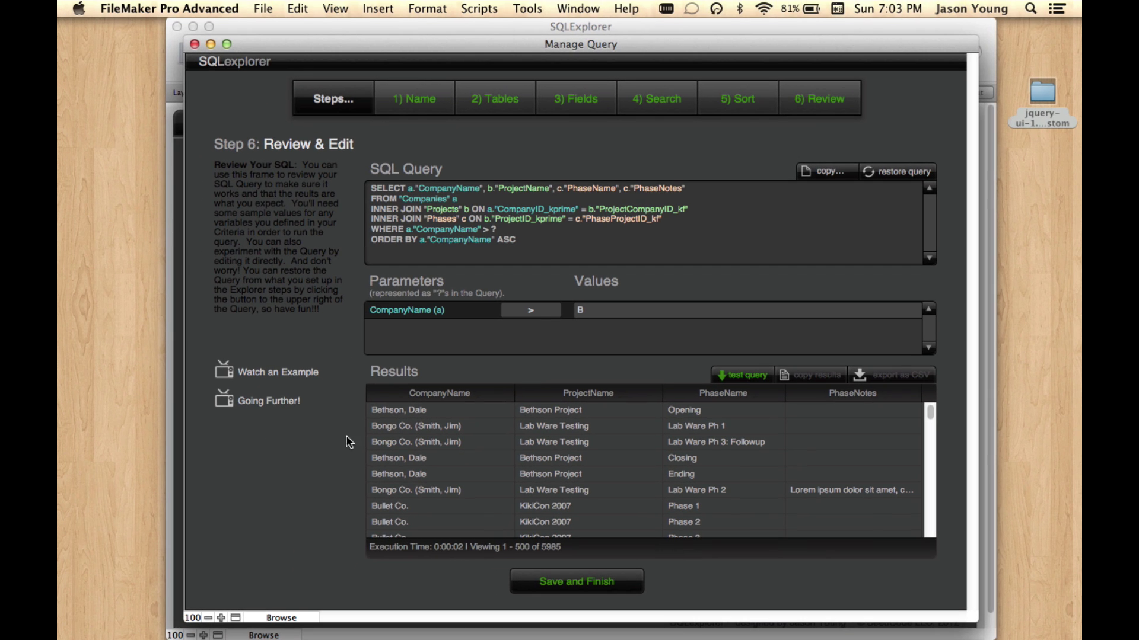
{"action": "mouse_move", "coordinate": [70, 178]}
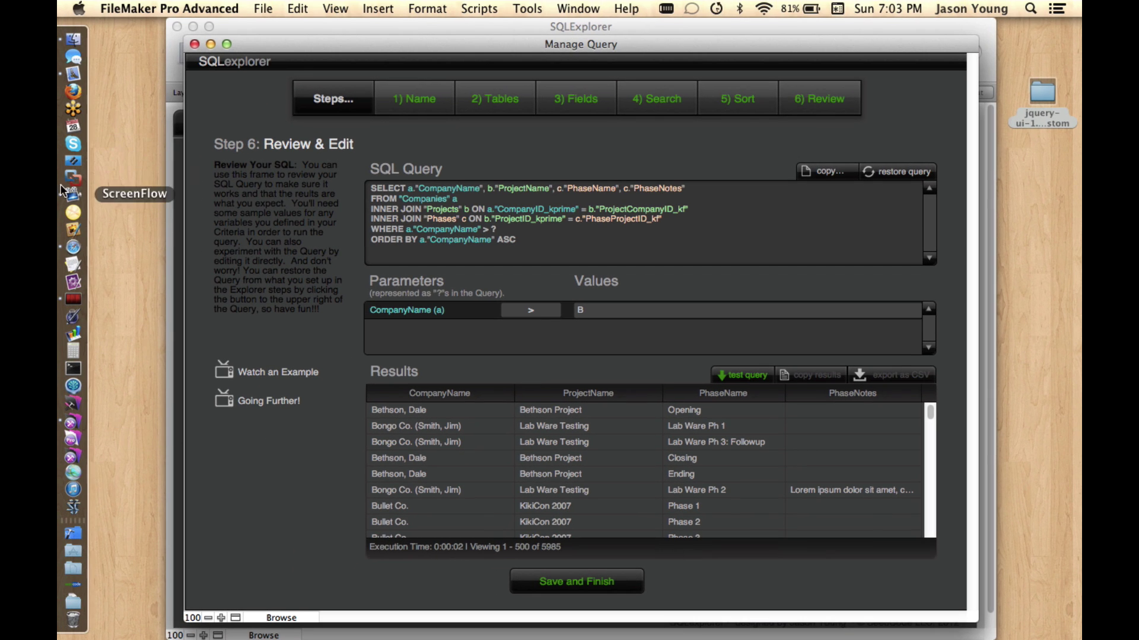
{"action": "left_click", "coordinate": [73, 246]}
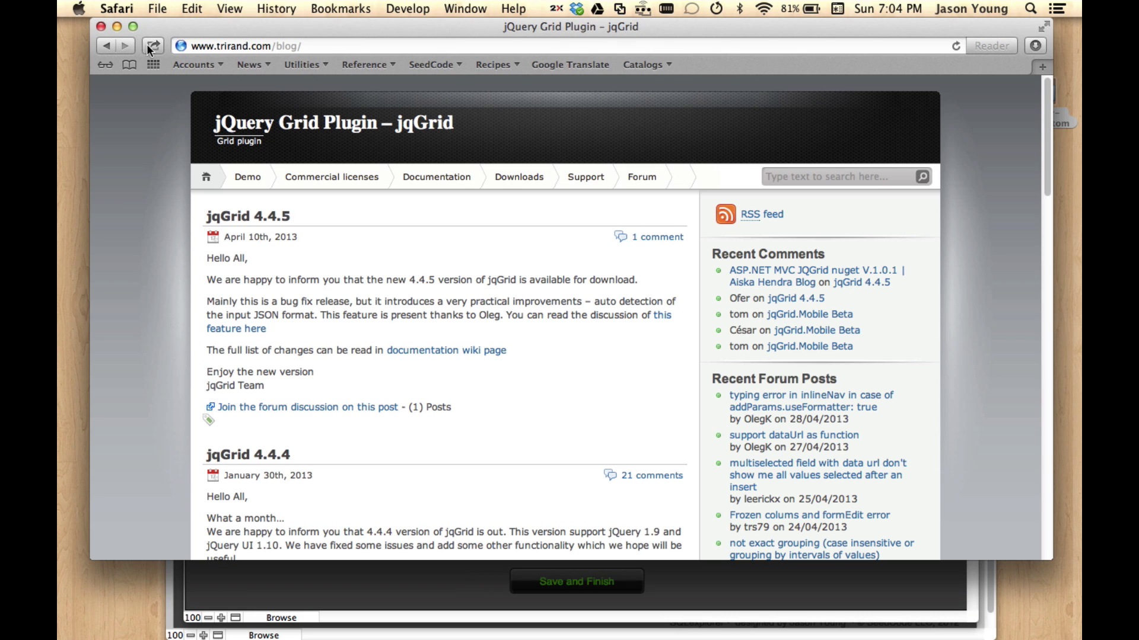
{"action": "left_click", "coordinate": [318, 46]}
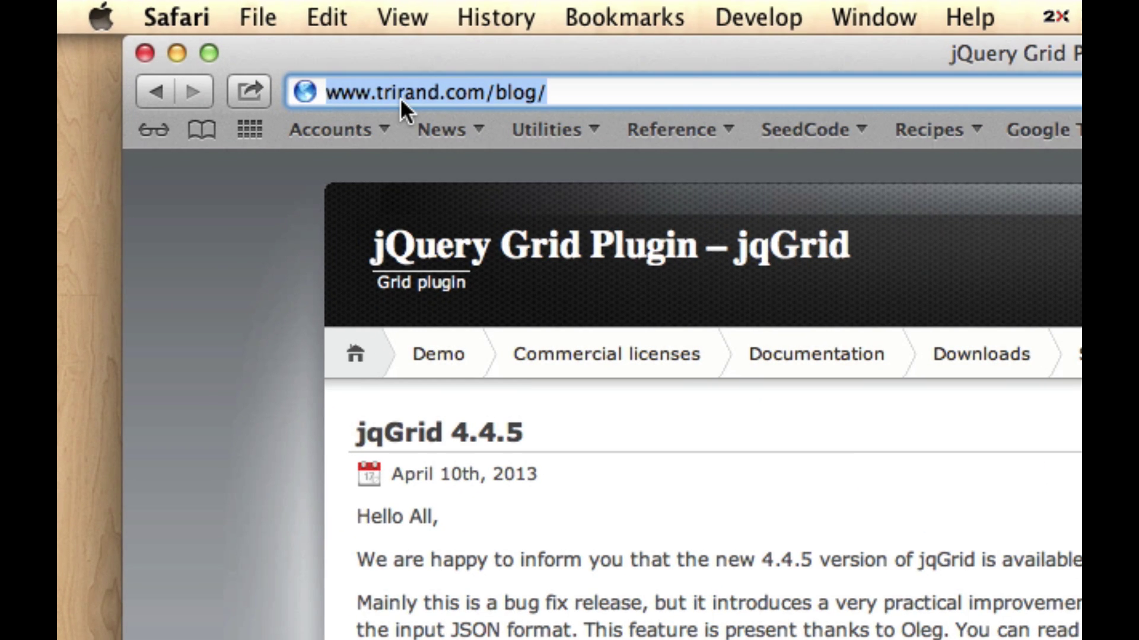
{"action": "left_click", "coordinate": [637, 98]}
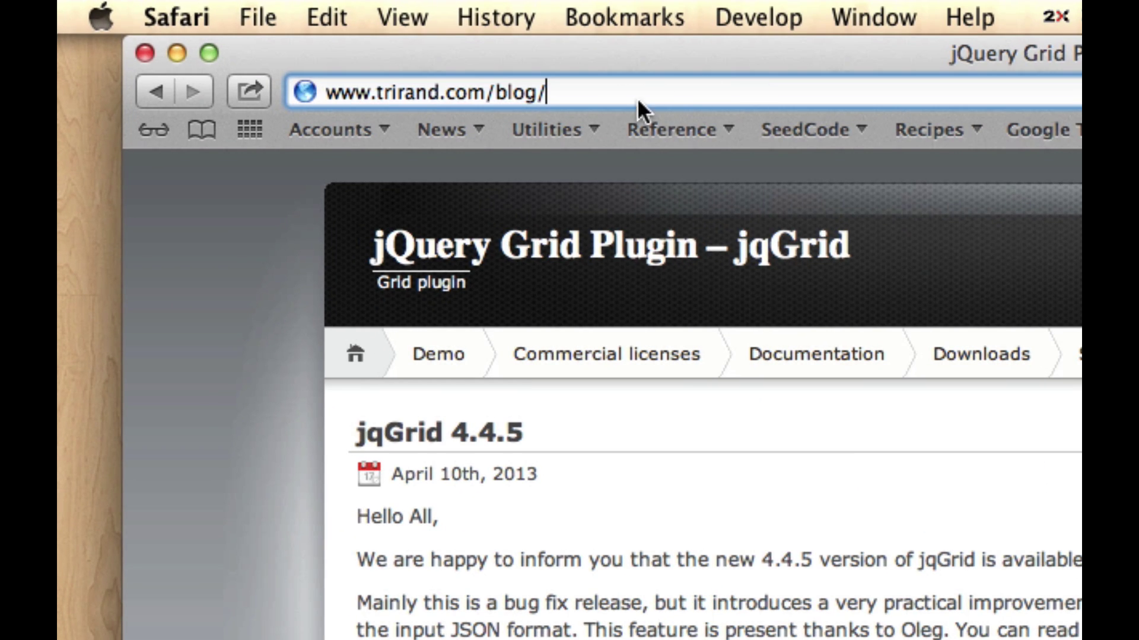